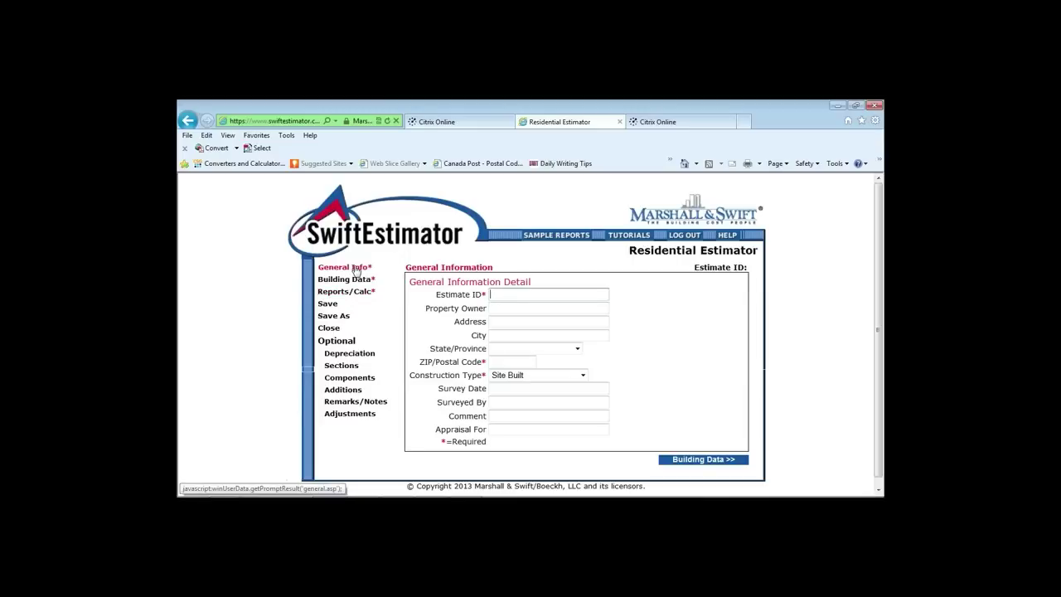
# Enter NametheEstimate05222013 as the estimate ID and 91722 as the ZIP code, keeping Site Built as the construction type
pyautogui.click(355, 270)
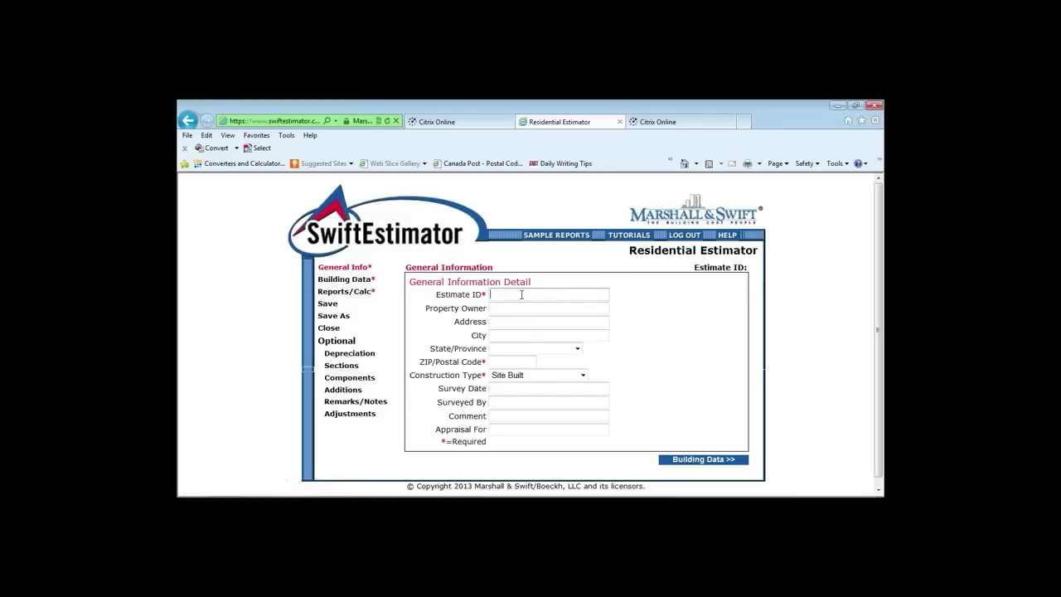
pyautogui.write('Nametho')
pyautogui.write('Estimate05222013')
pyautogui.click(510, 361)
pyautogui.write('91722')
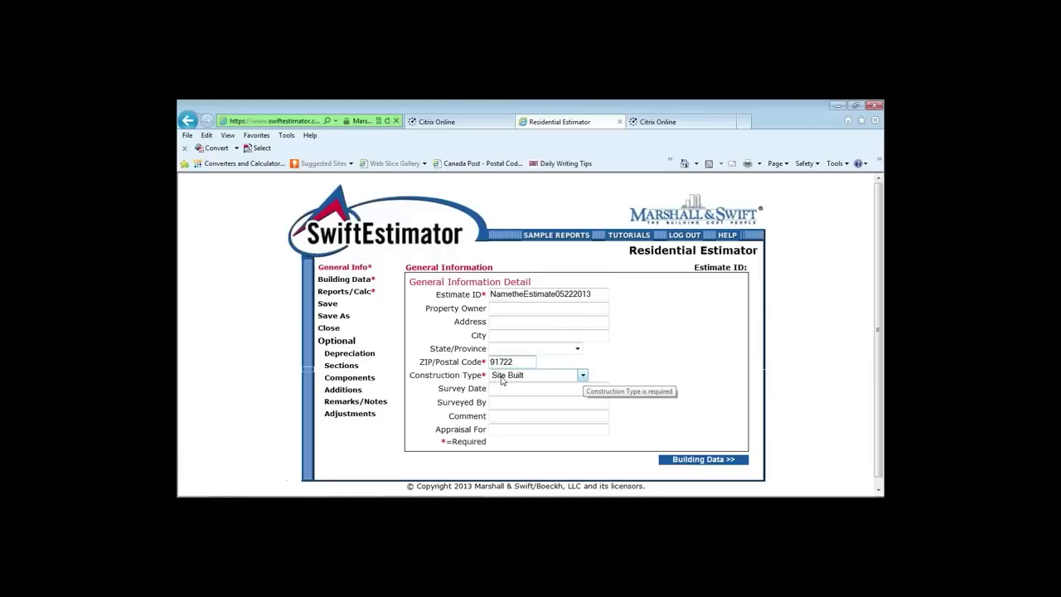
pyautogui.click(582, 377)
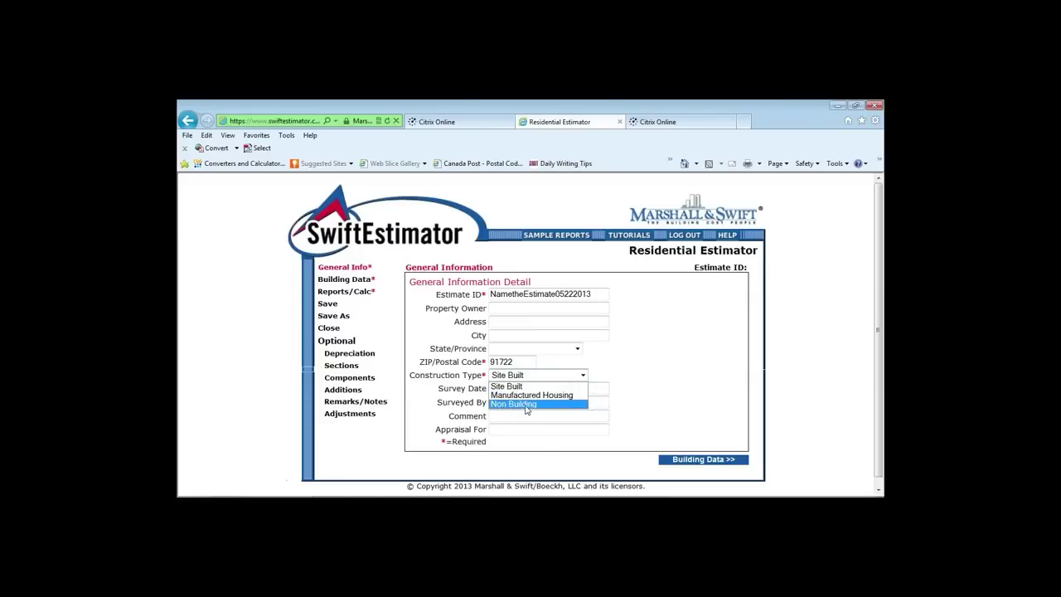
pyautogui.click(583, 376)
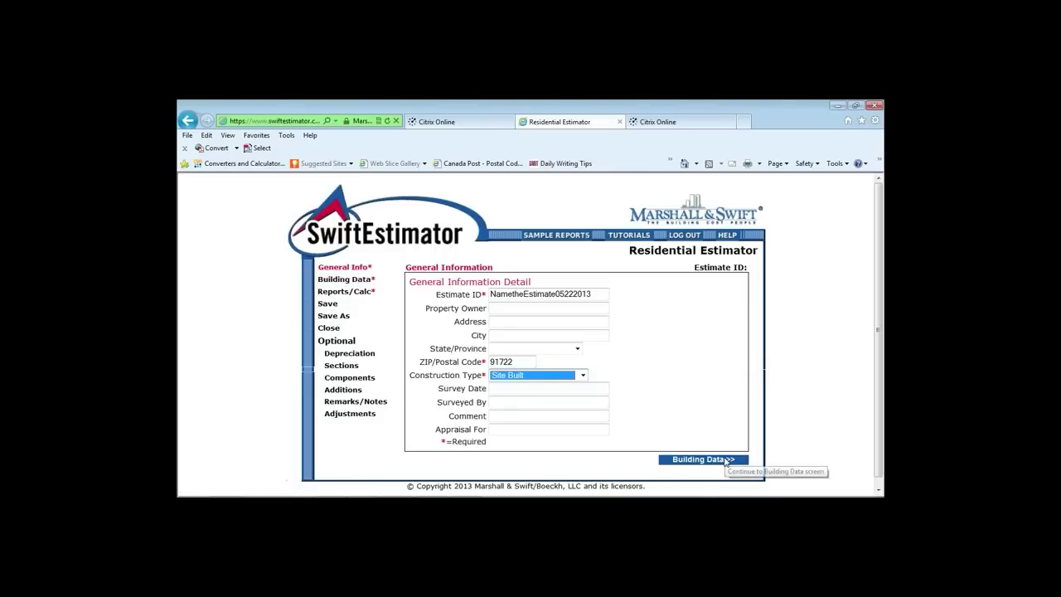
# In the building data, keep Single-family Residence and One Story, and set the total floor area to 1500 sq feet
pyautogui.click(354, 283)
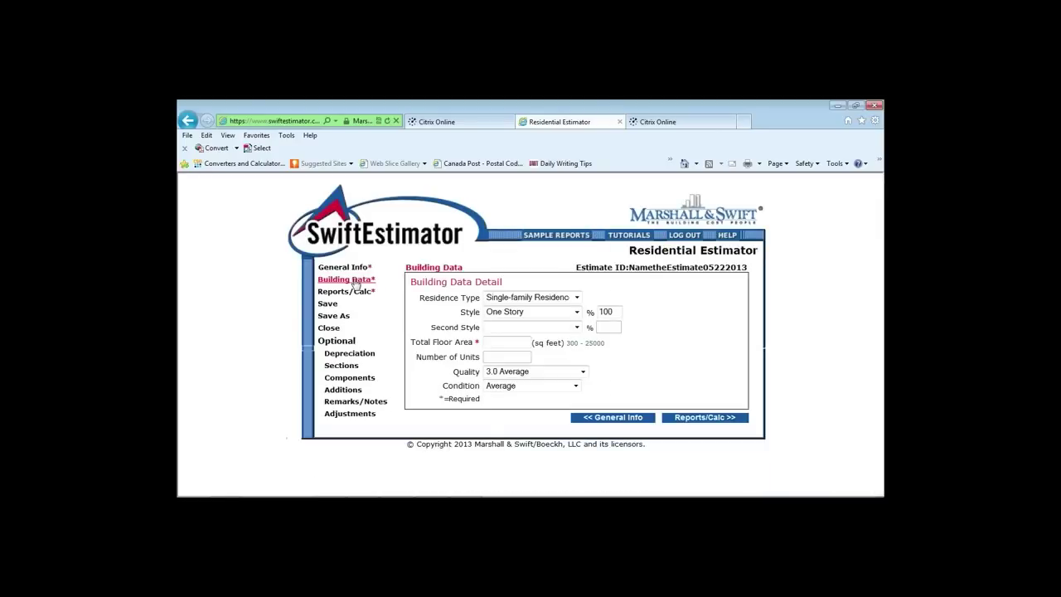
pyautogui.click(577, 298)
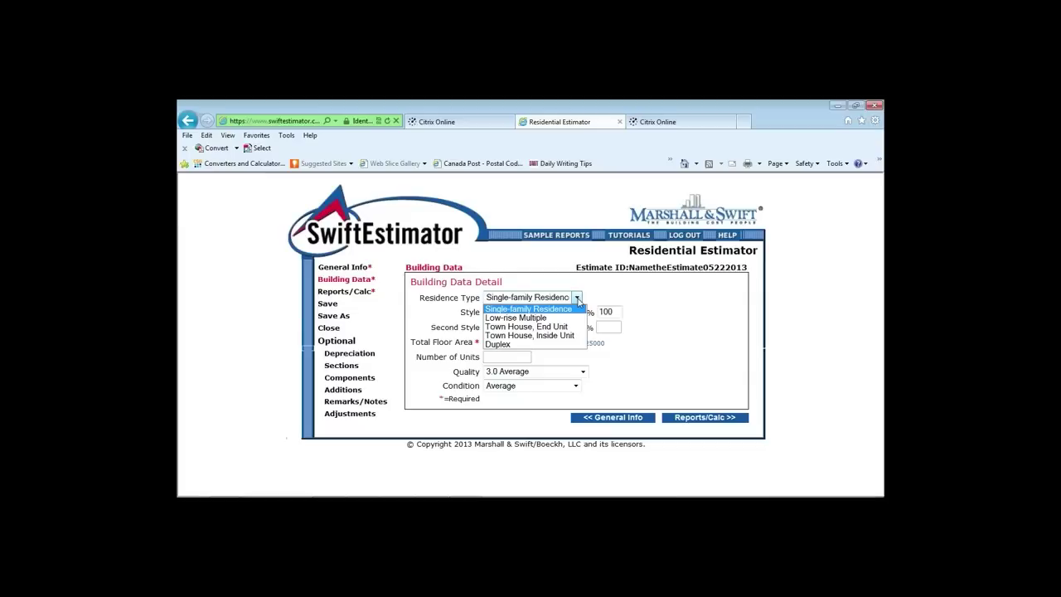
pyautogui.click(578, 300)
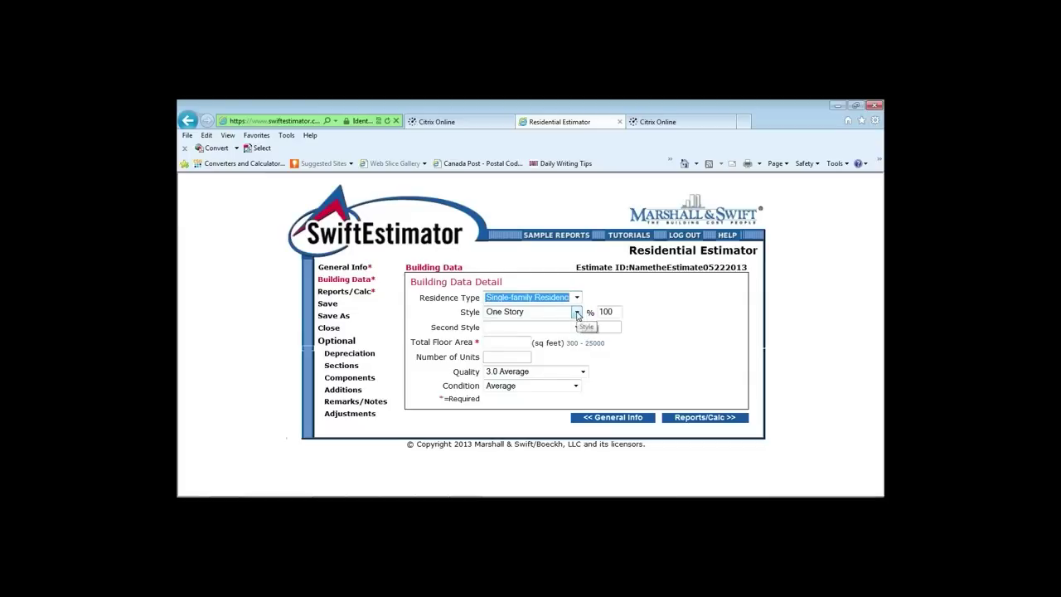
pyautogui.click(577, 313)
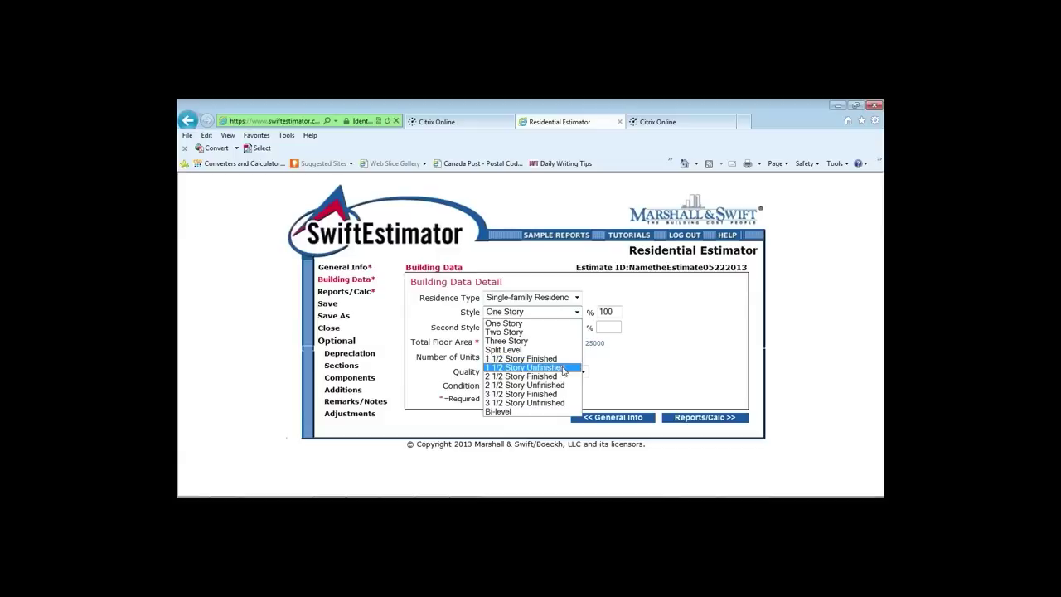
pyautogui.click(576, 312)
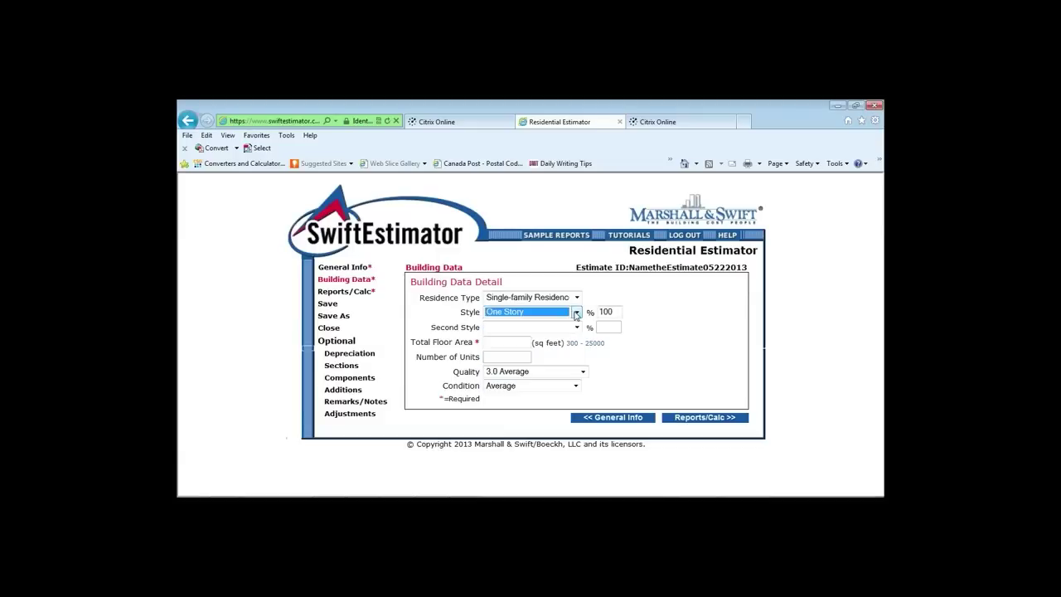
pyautogui.click(494, 342)
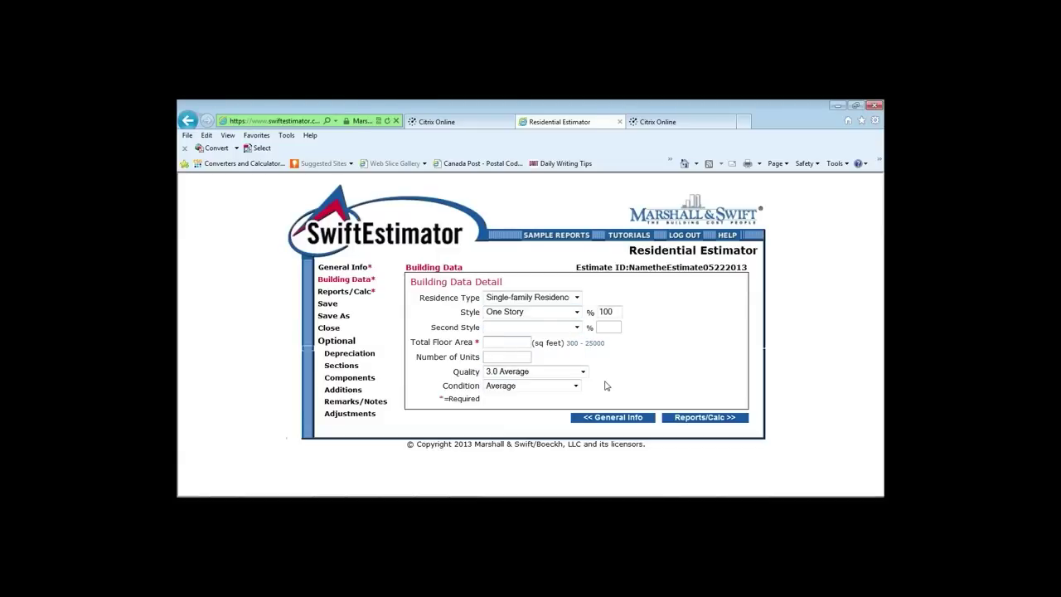
pyautogui.write('1500')
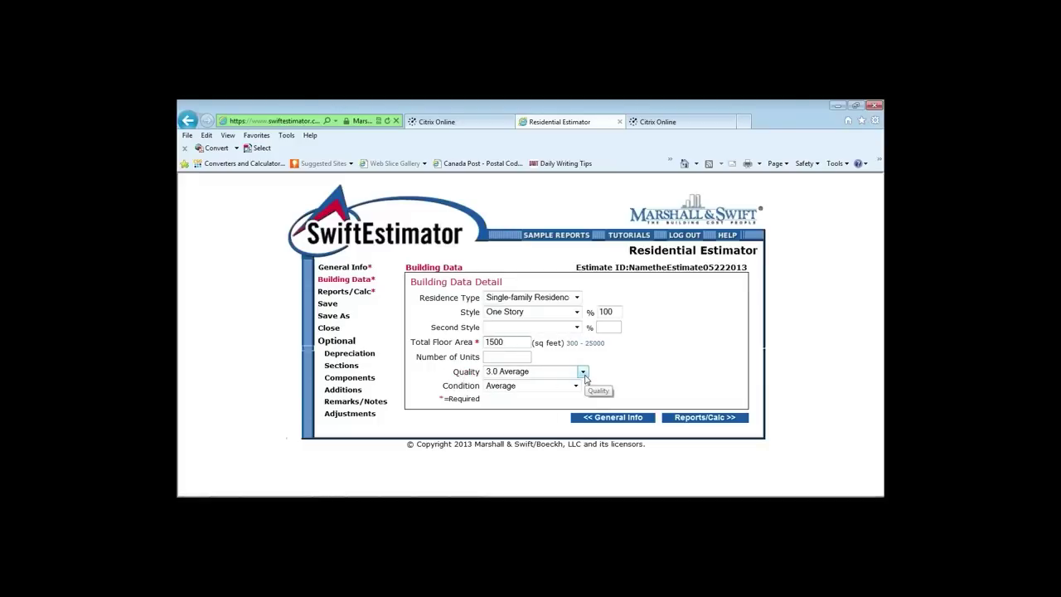
# Read the Quality field help for single-family residences, including the detailed Low quality description, and close the help
pyautogui.click(456, 373)
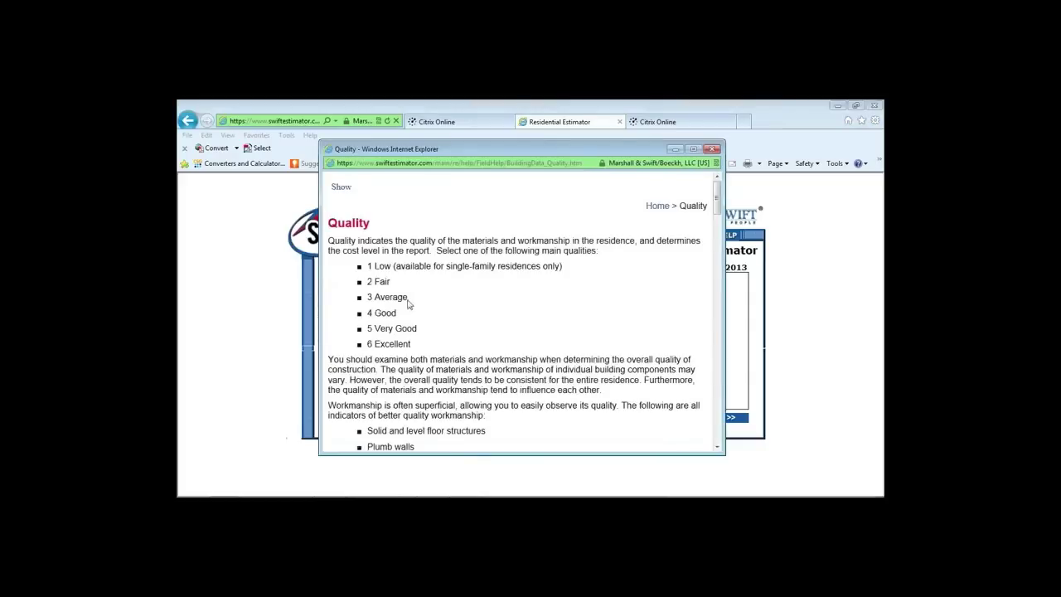
pyautogui.scroll(-3, 535, 329)
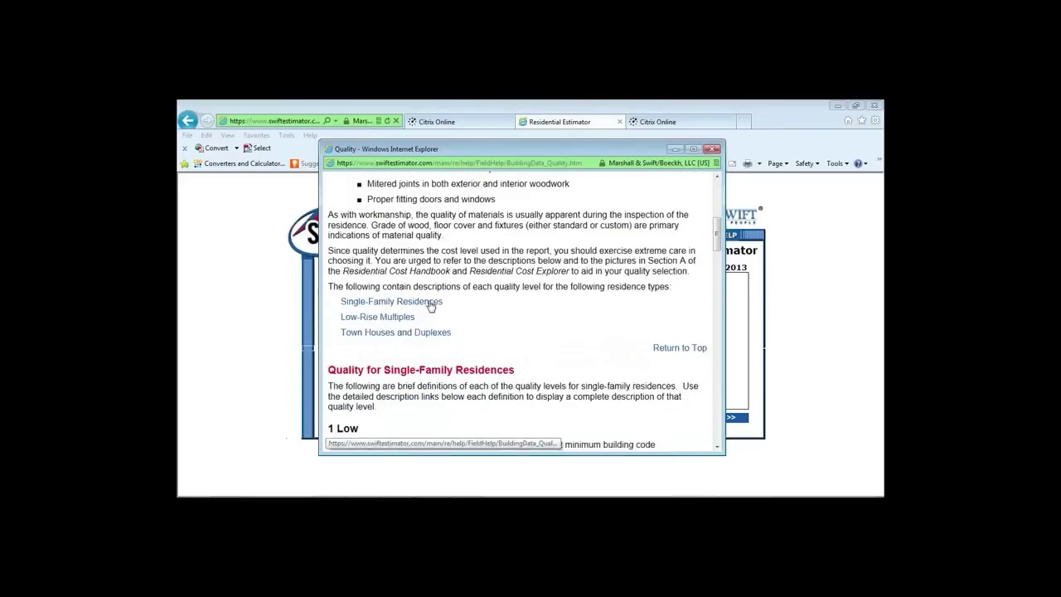
pyautogui.click(428, 300)
pyautogui.click(416, 290)
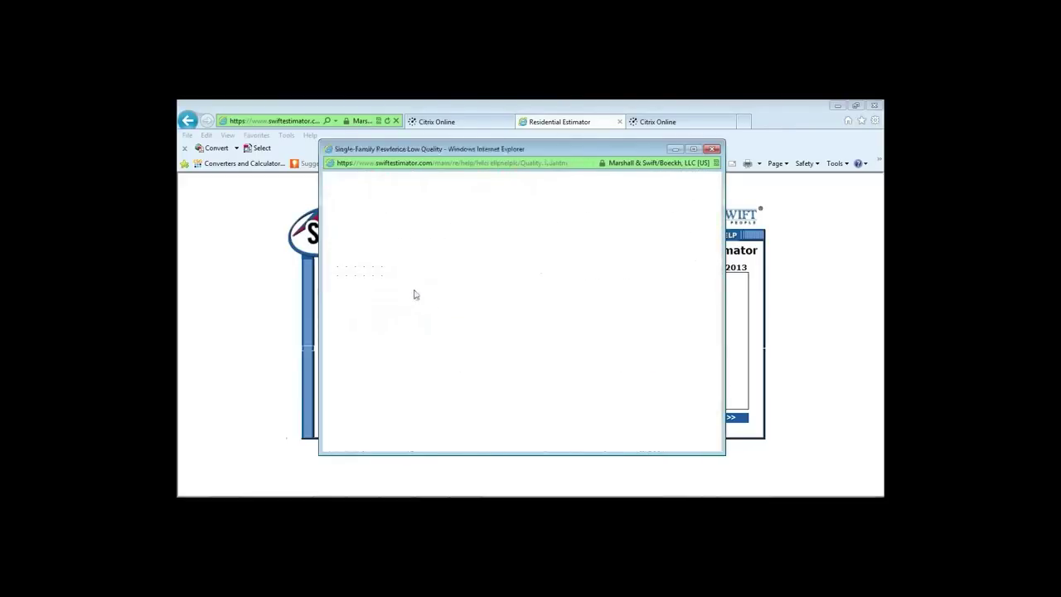
pyautogui.moveTo(719, 222); pyautogui.dragTo(707, 422)
pyautogui.click(713, 150)
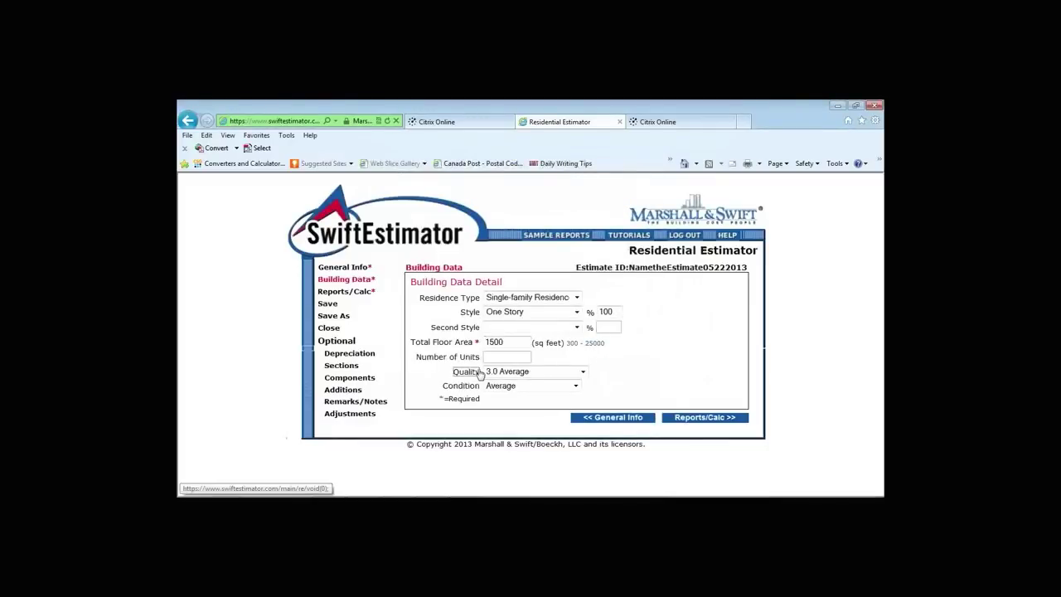
# Review the Data Entry Report from the building data through the component data and cost adjustments
pyautogui.click(359, 295)
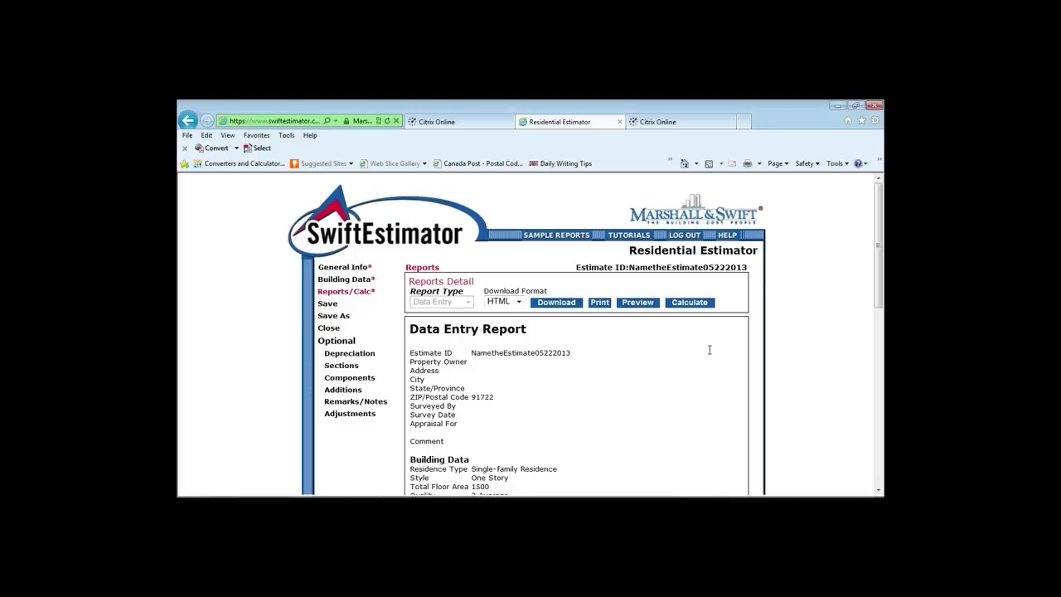
pyautogui.scroll(-5, 710, 350)
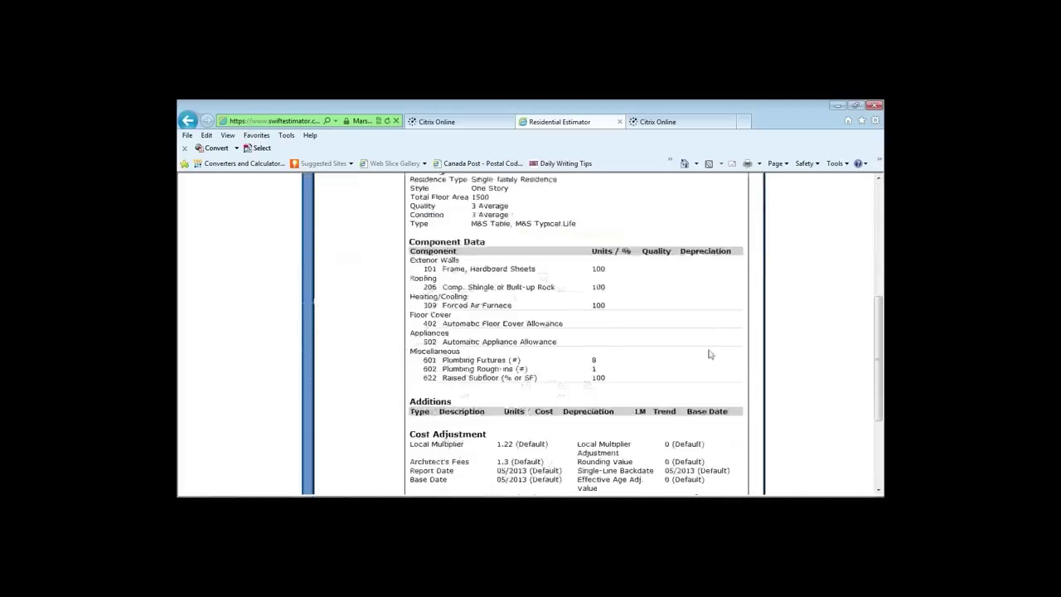
pyautogui.scroll(5, 710, 353)
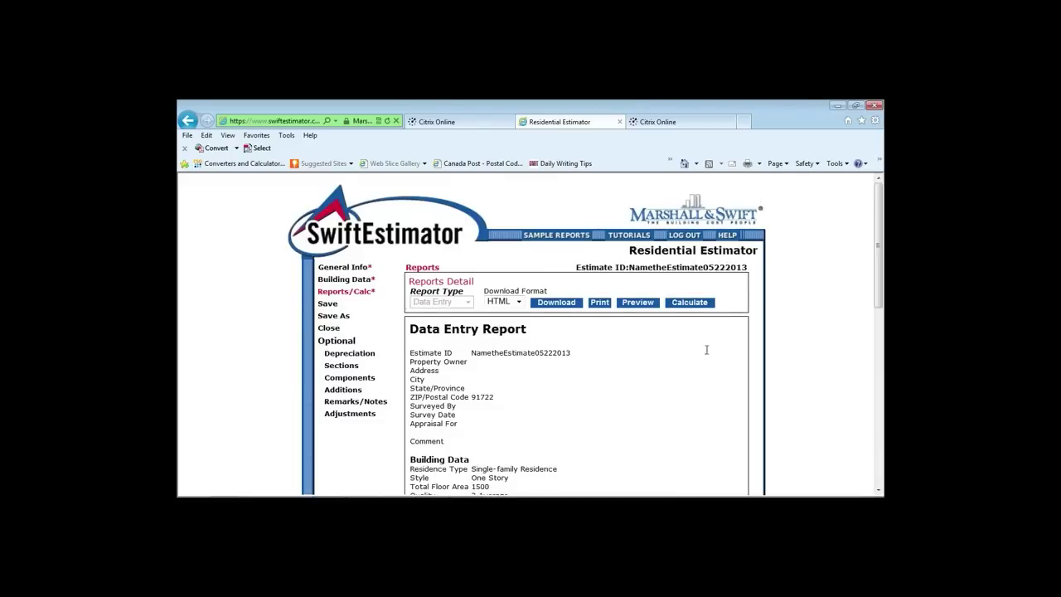
pyautogui.scroll(-5, 706, 350)
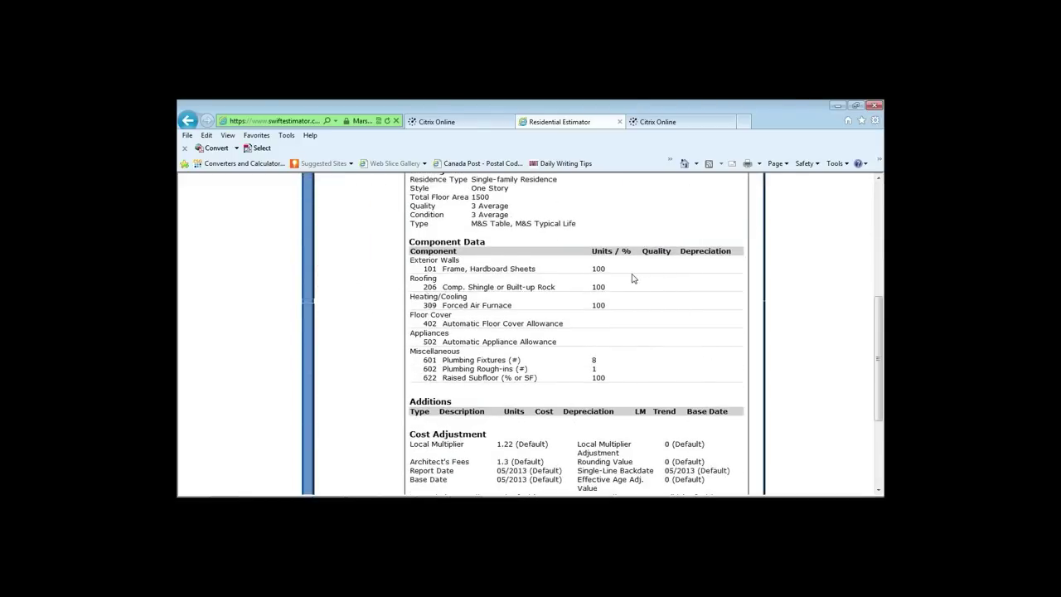
pyautogui.scroll(-3, 684, 303)
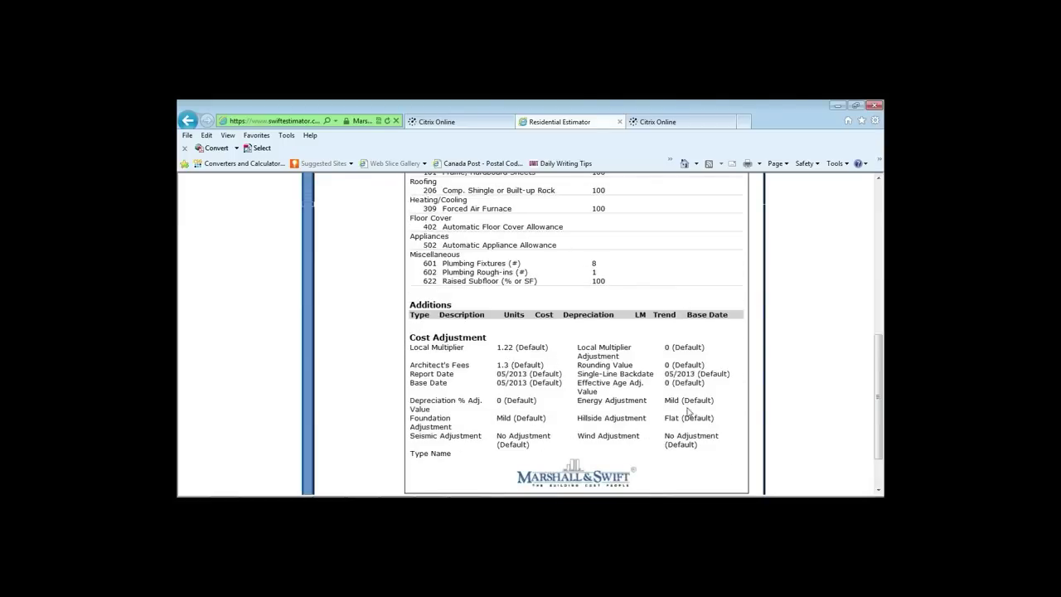
pyautogui.scroll(15, 730, 404)
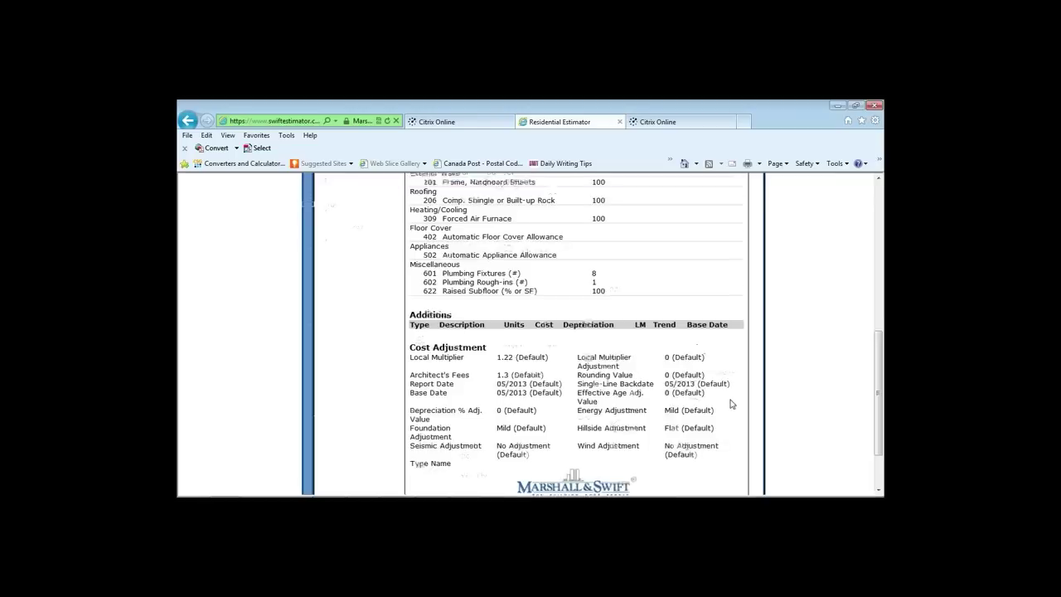
# Calculate the estimate, accept the calculation charges, and review the cost data in the Short Report
pyautogui.click(690, 303)
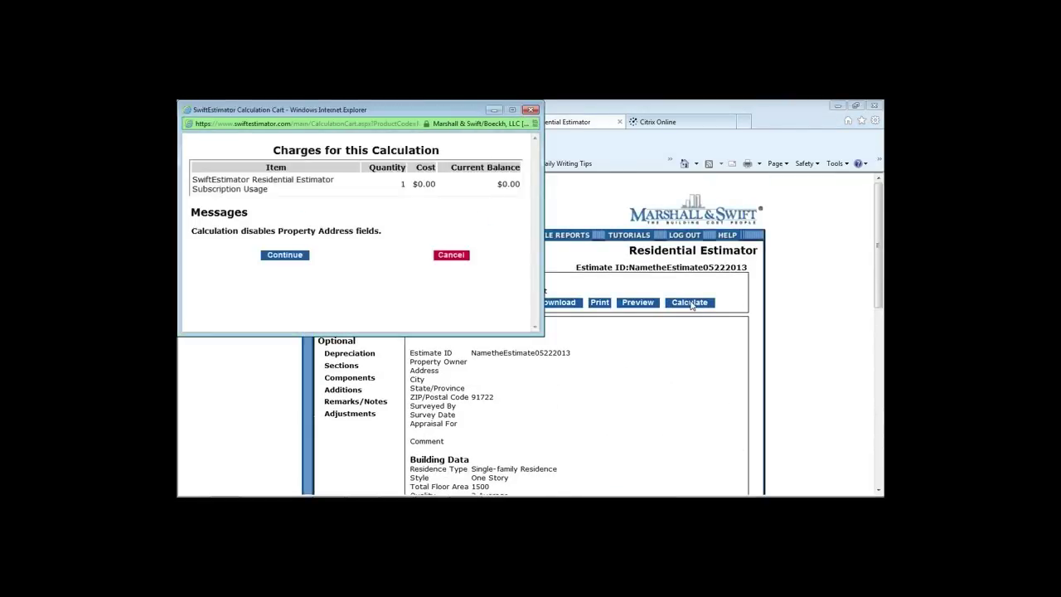
pyautogui.click(285, 255)
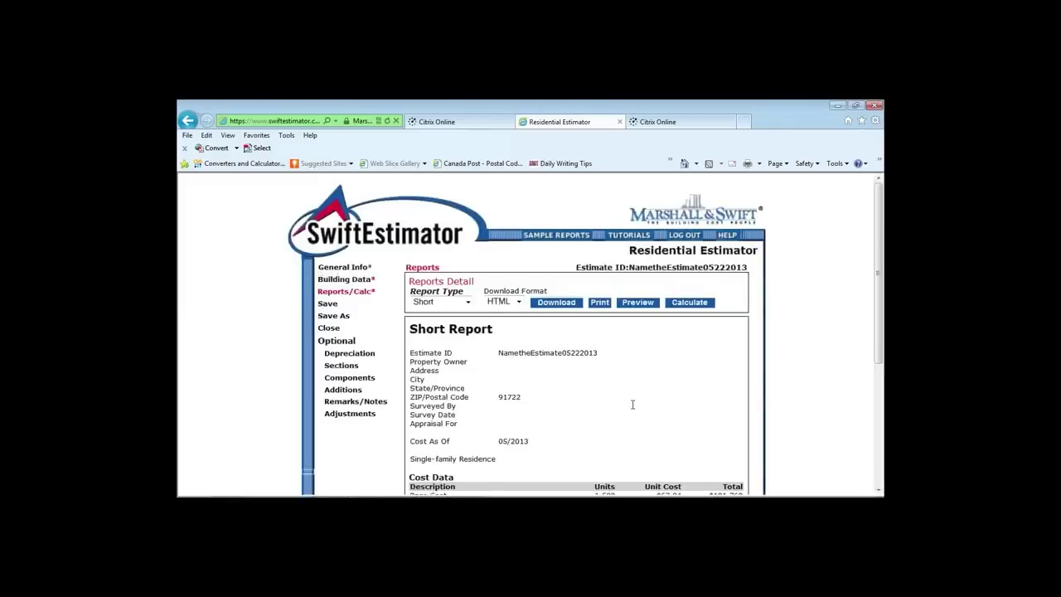
pyautogui.scroll(-3, 632, 404)
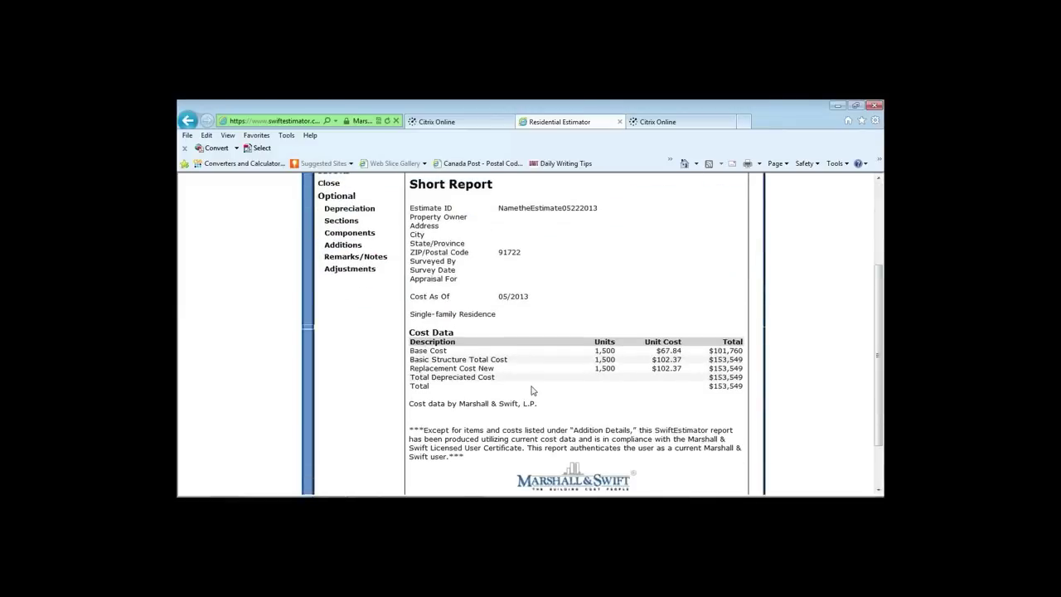
pyautogui.scroll(2, 533, 390)
# Switch the report type to Standard and review its itemized cost data
pyautogui.click(467, 254)
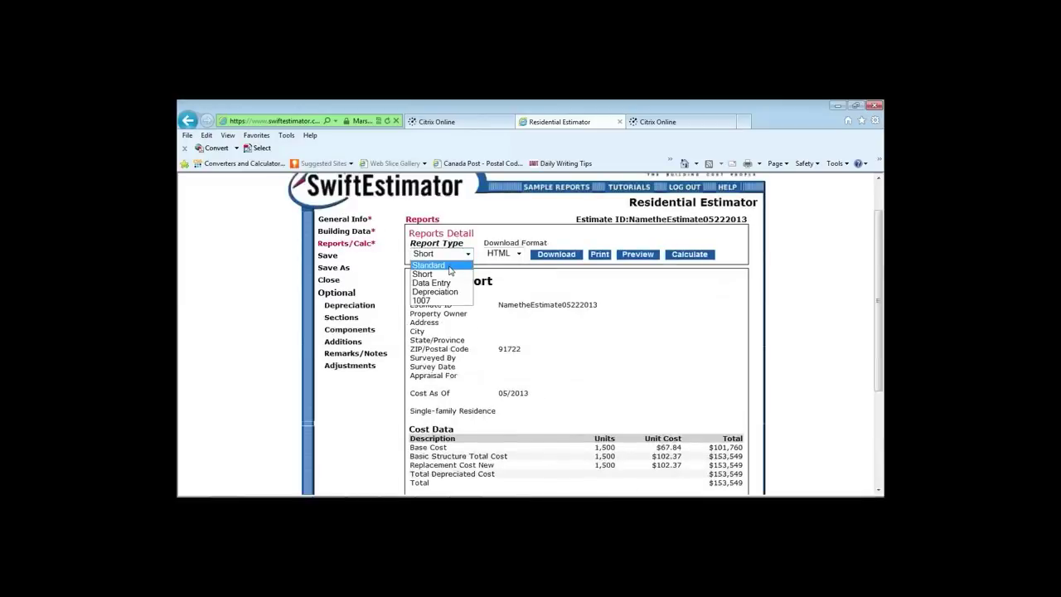
pyautogui.click(431, 264)
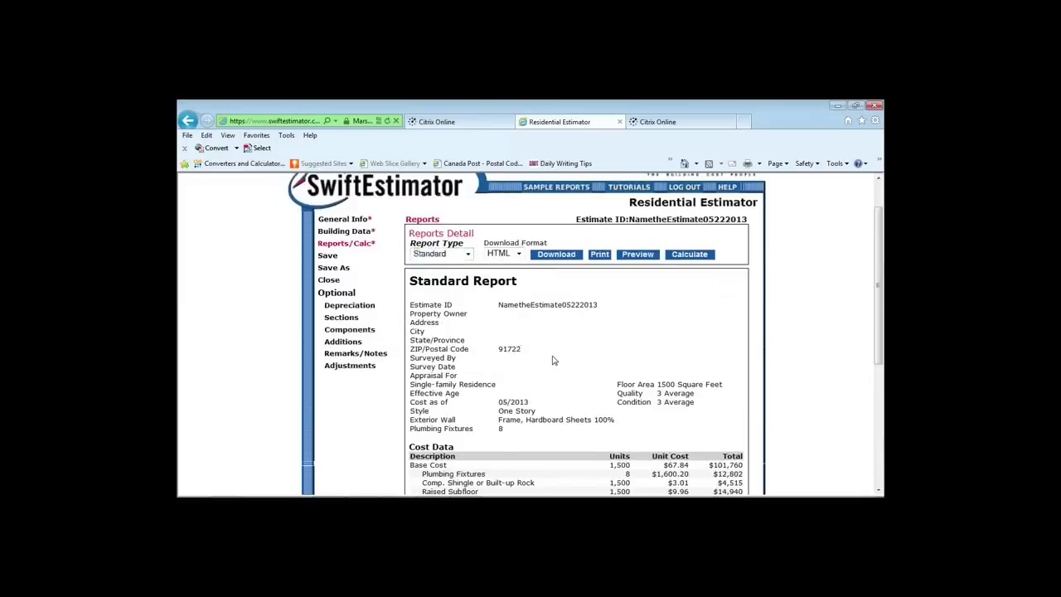
pyautogui.scroll(-3, 553, 360)
pyautogui.scroll(-3, 553, 360)
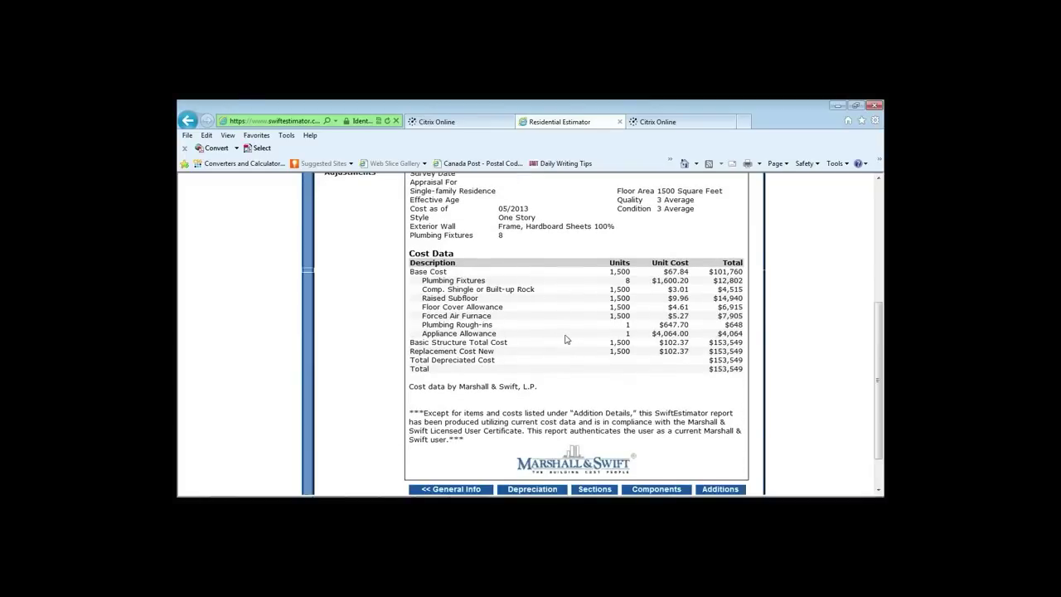
pyautogui.scroll(5, 566, 339)
# Switch the report type to 1007, preview the full square foot appraisal form, and close the preview
pyautogui.click(447, 254)
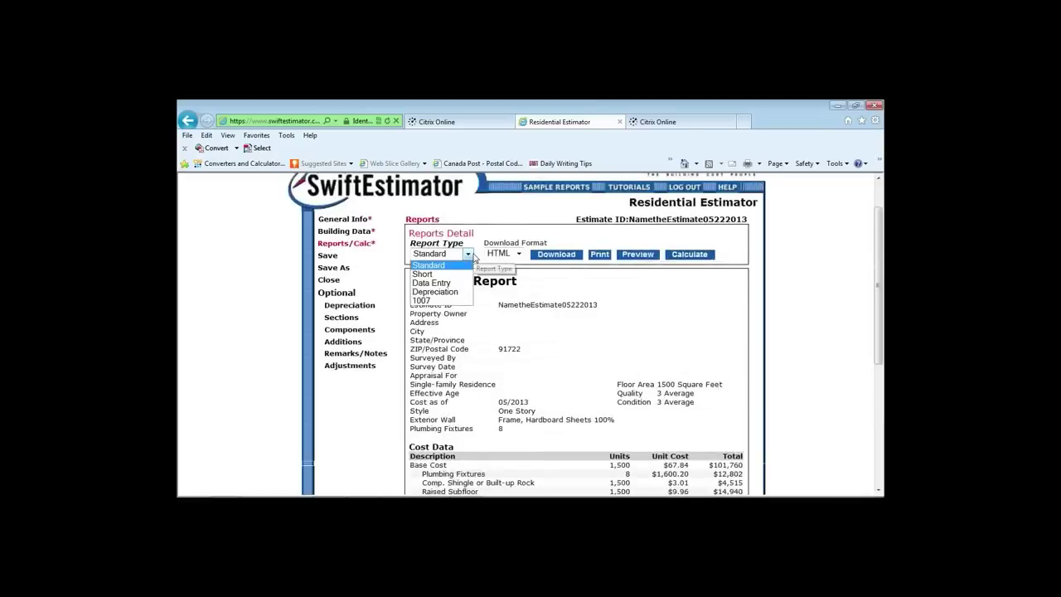
pyautogui.click(444, 301)
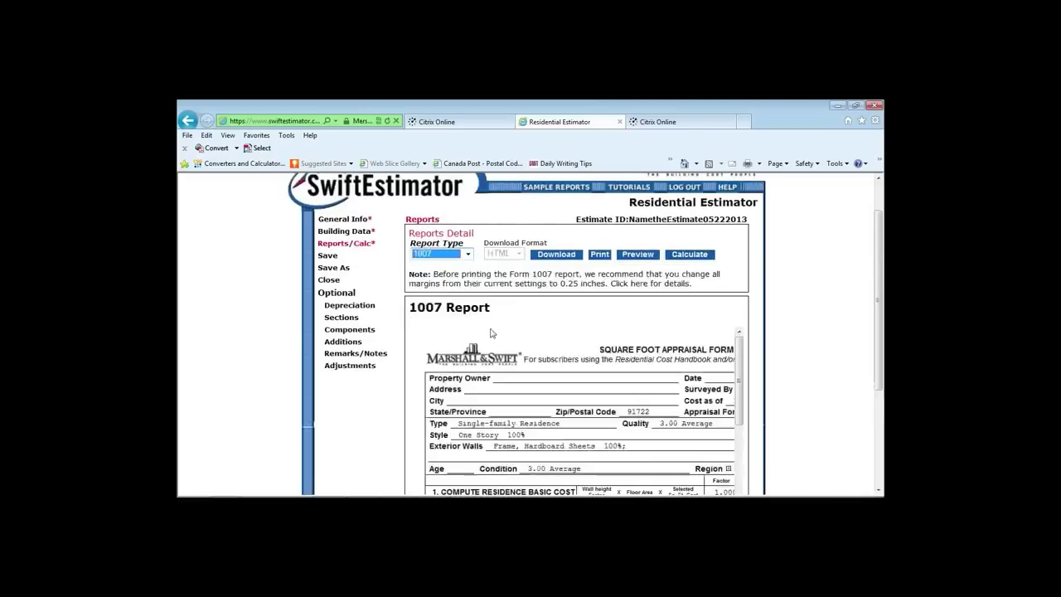
pyautogui.click(650, 256)
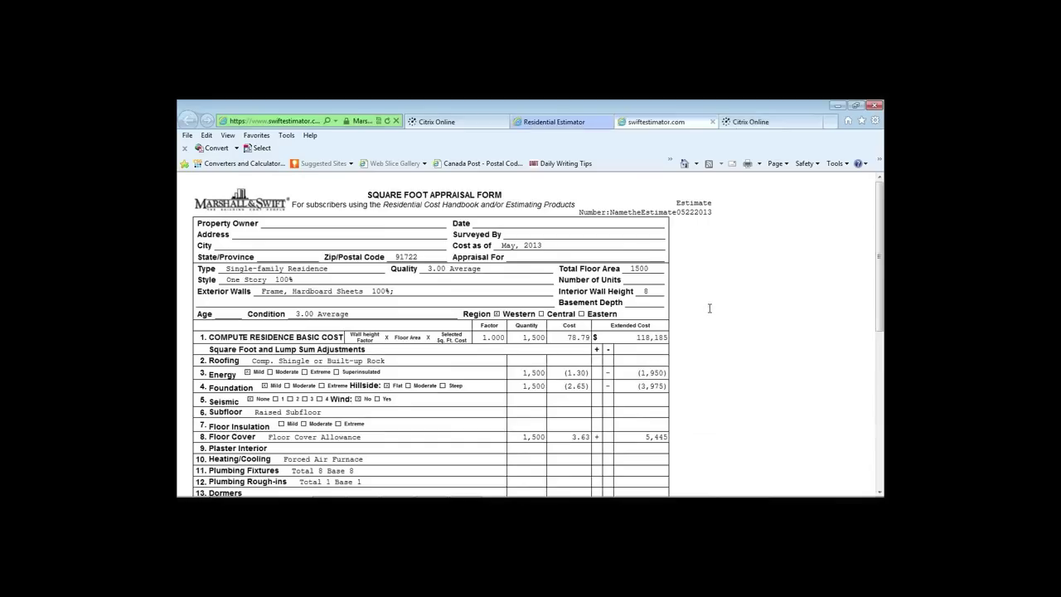
pyautogui.scroll(-5, 708, 307)
pyautogui.scroll(-2, 709, 308)
pyautogui.scroll(7, 709, 307)
pyautogui.click(712, 122)
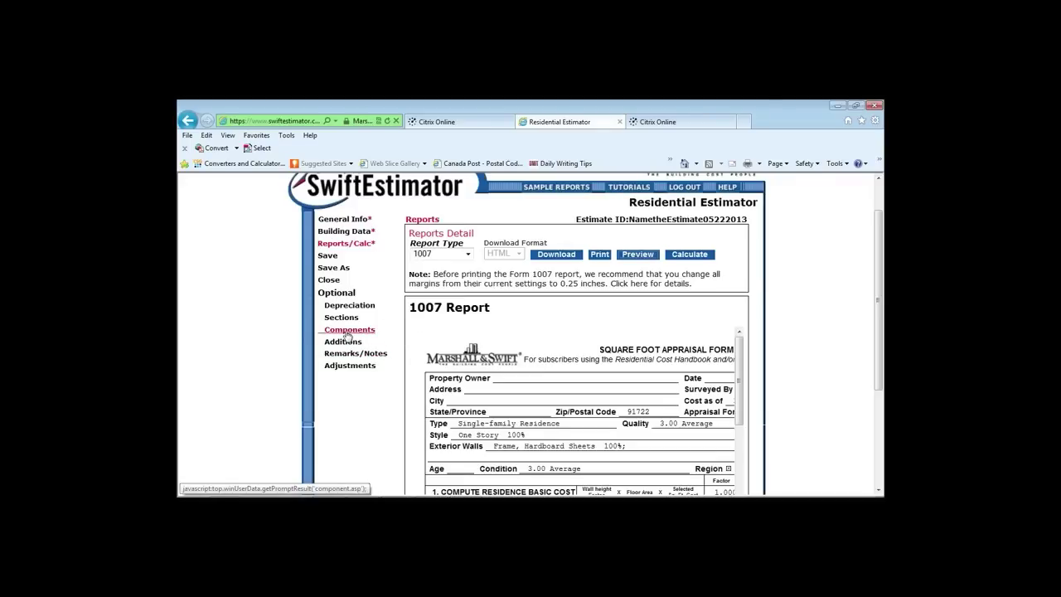
# Set the building's quality to 4.0 Good and reload the default components before continuing to the reports
pyautogui.click(348, 231)
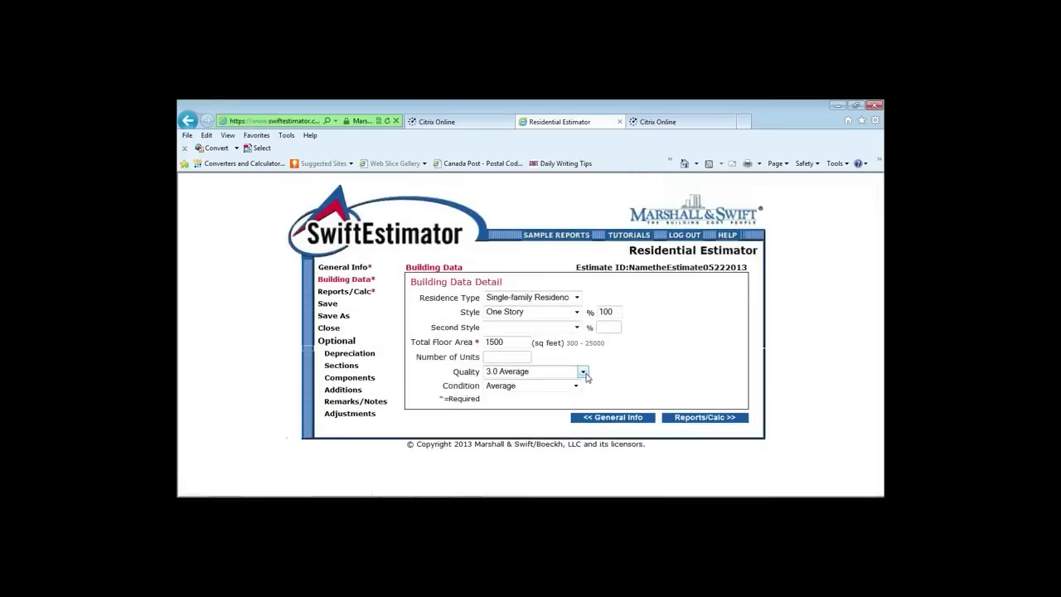
pyautogui.click(584, 372)
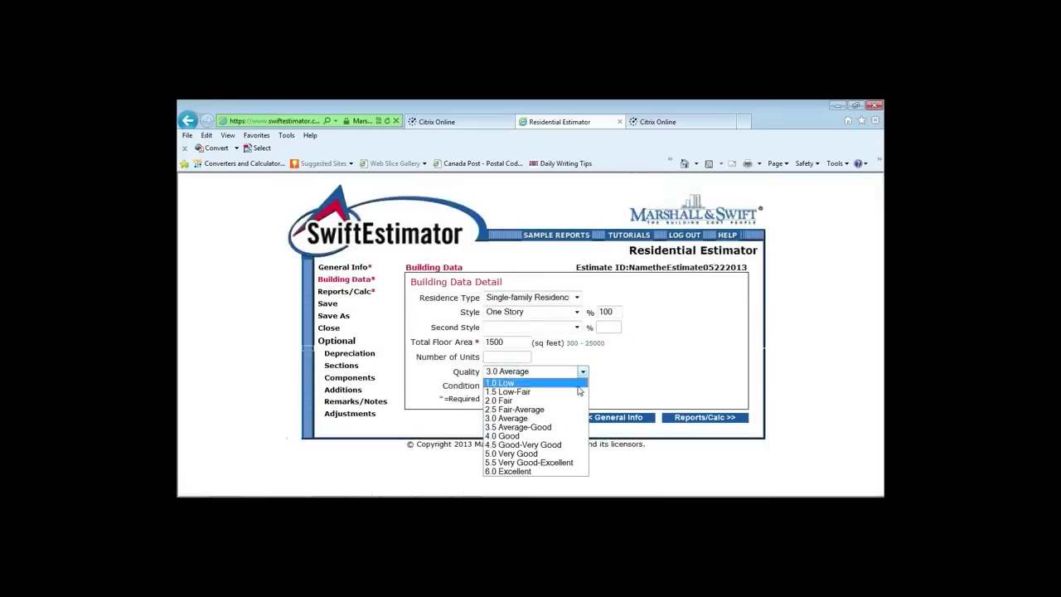
pyautogui.click(520, 436)
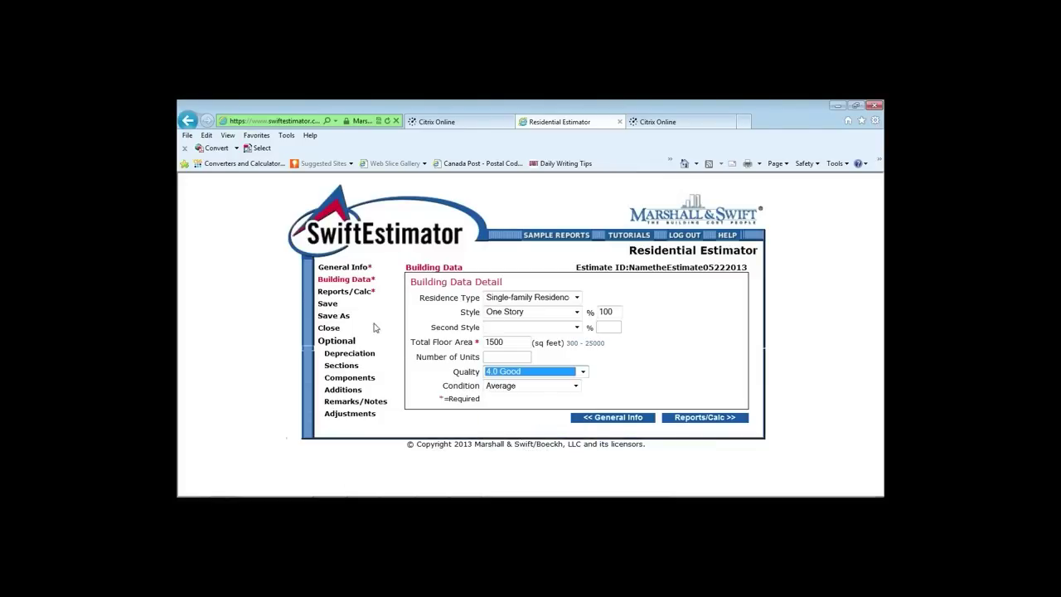
pyautogui.click(340, 293)
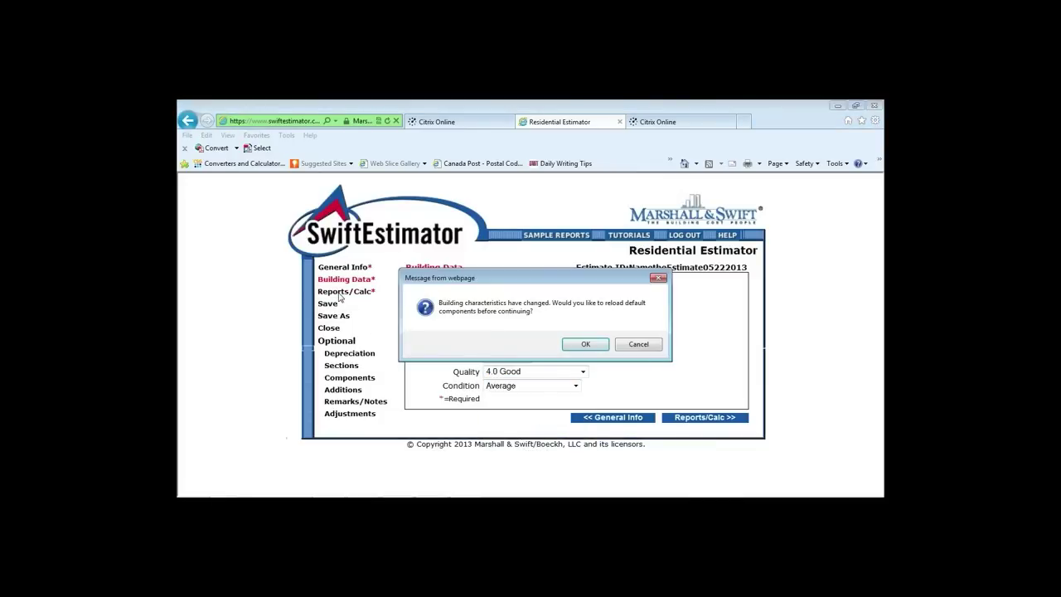
pyautogui.moveTo(544, 280); pyautogui.dragTo(486, 236)
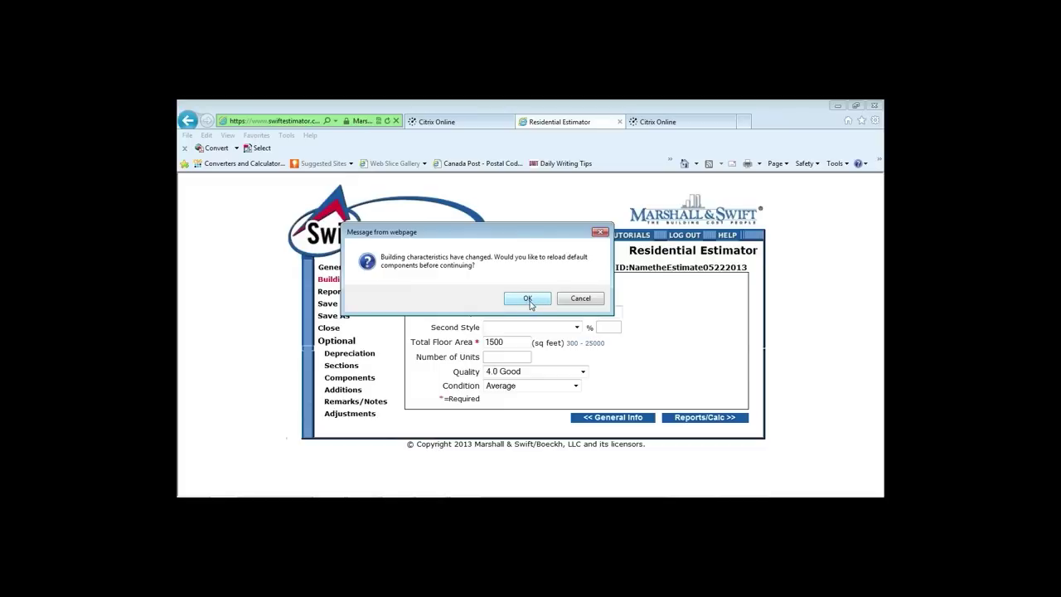
pyautogui.click(529, 300)
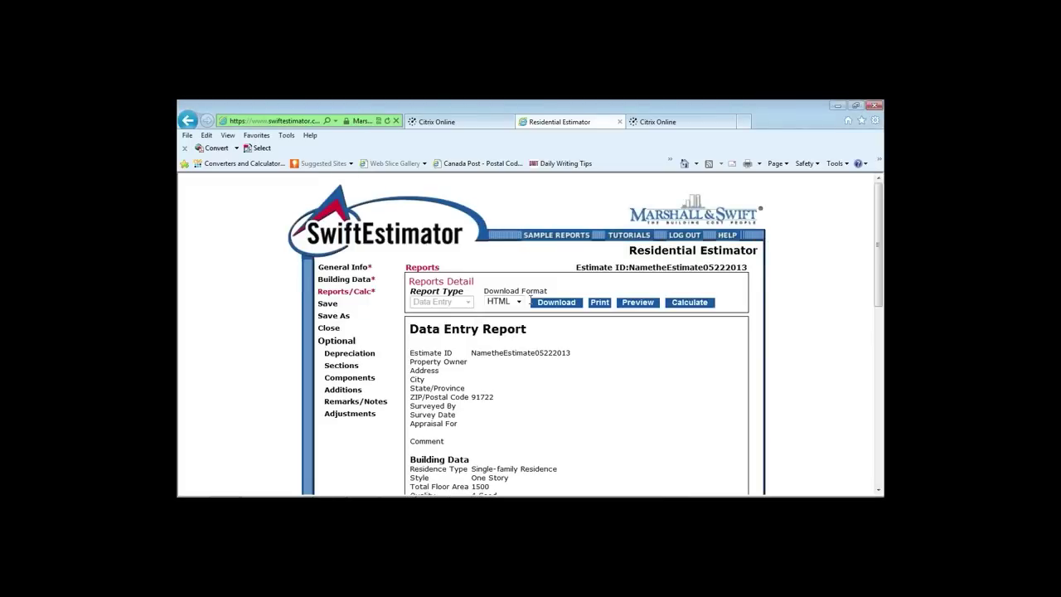
# Recalculate the estimate, accept the calculation charges, and review the cost data in the Short Report
pyautogui.click(690, 303)
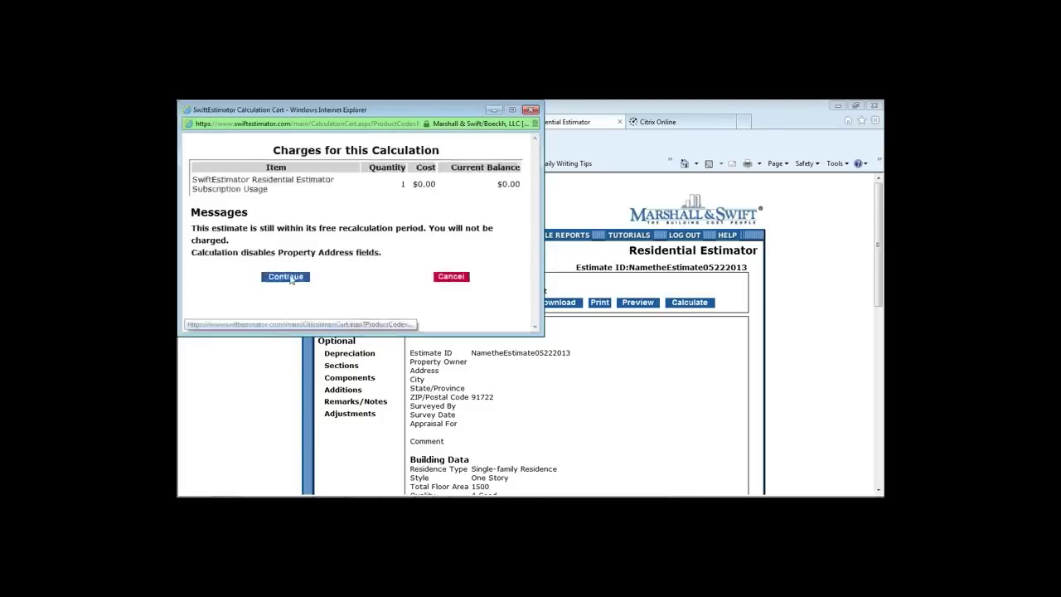
pyautogui.click(290, 277)
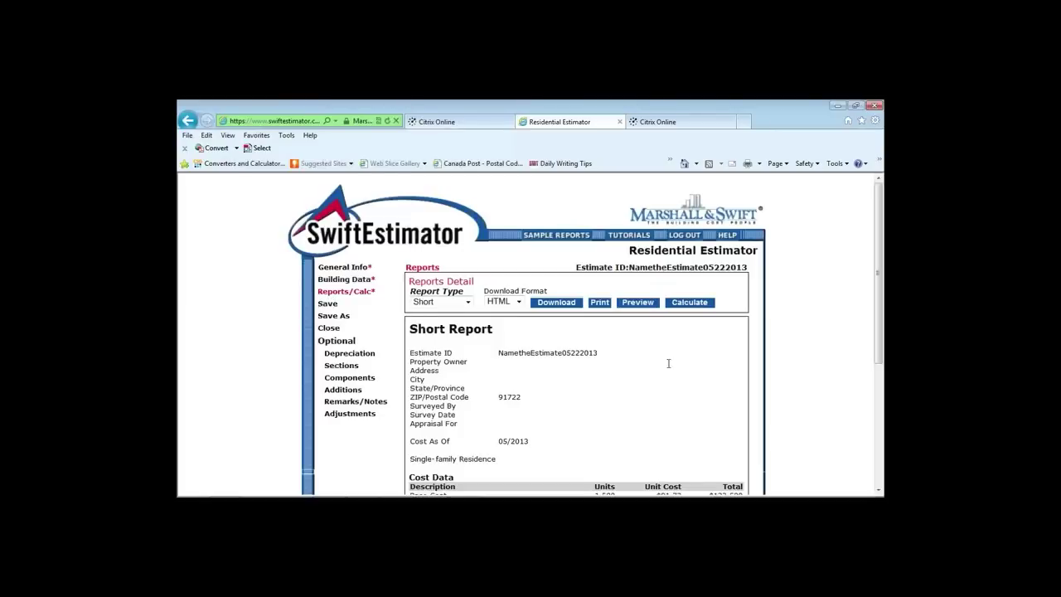
pyautogui.scroll(-5, 673, 362)
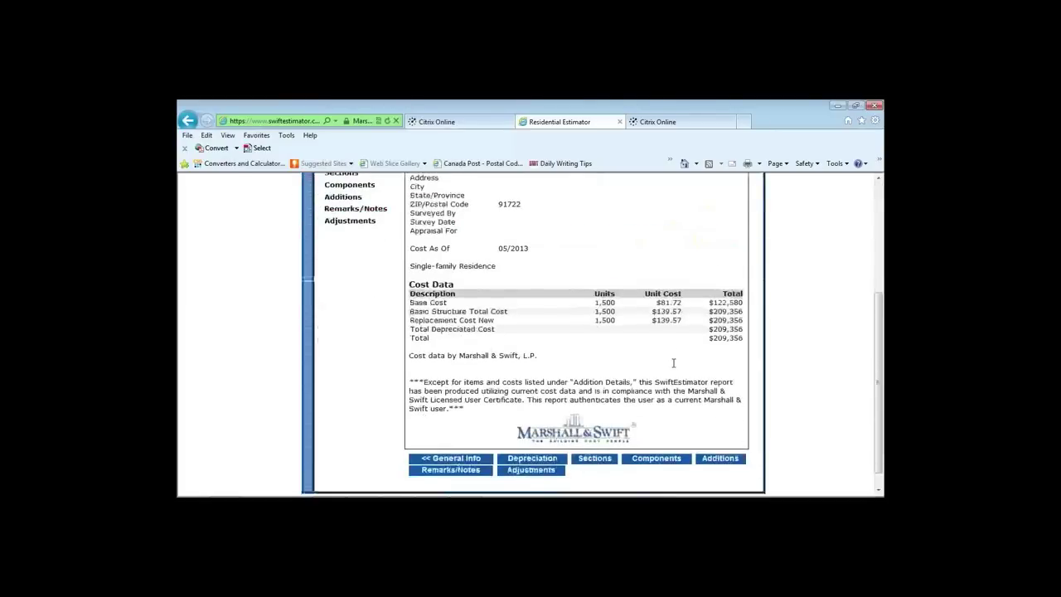
pyautogui.scroll(1, 673, 362)
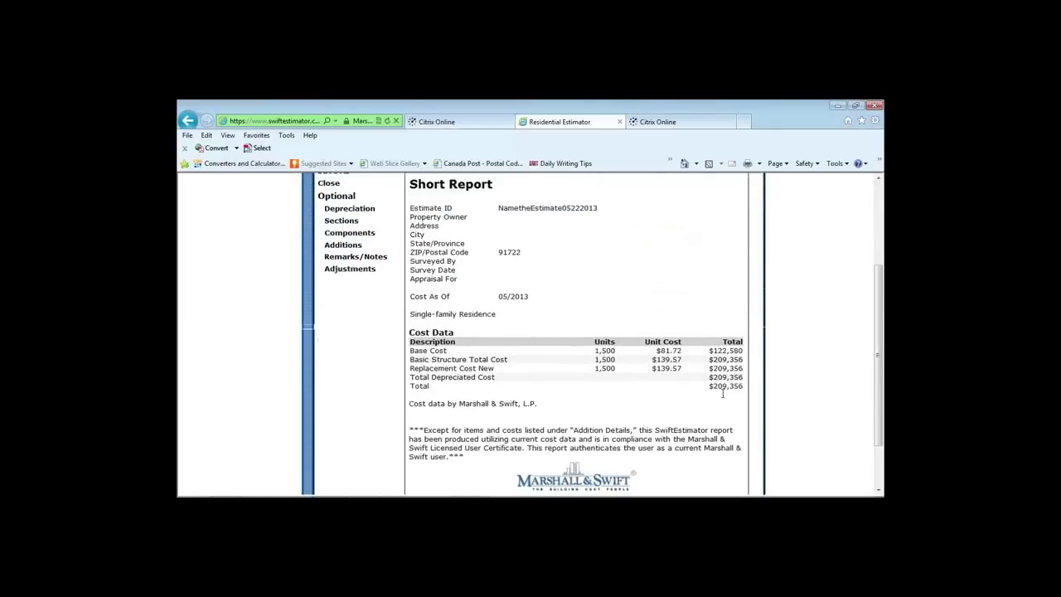
pyautogui.scroll(3, 704, 395)
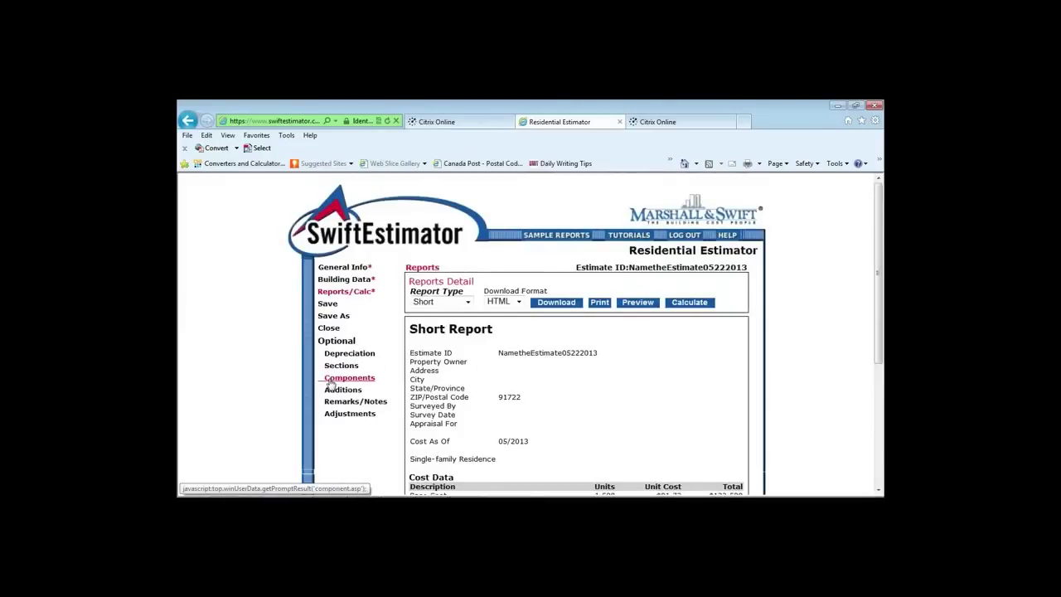
# Delete the Frame, Hardboard Sheets exterior walls from the estimate's existing components
pyautogui.click(357, 381)
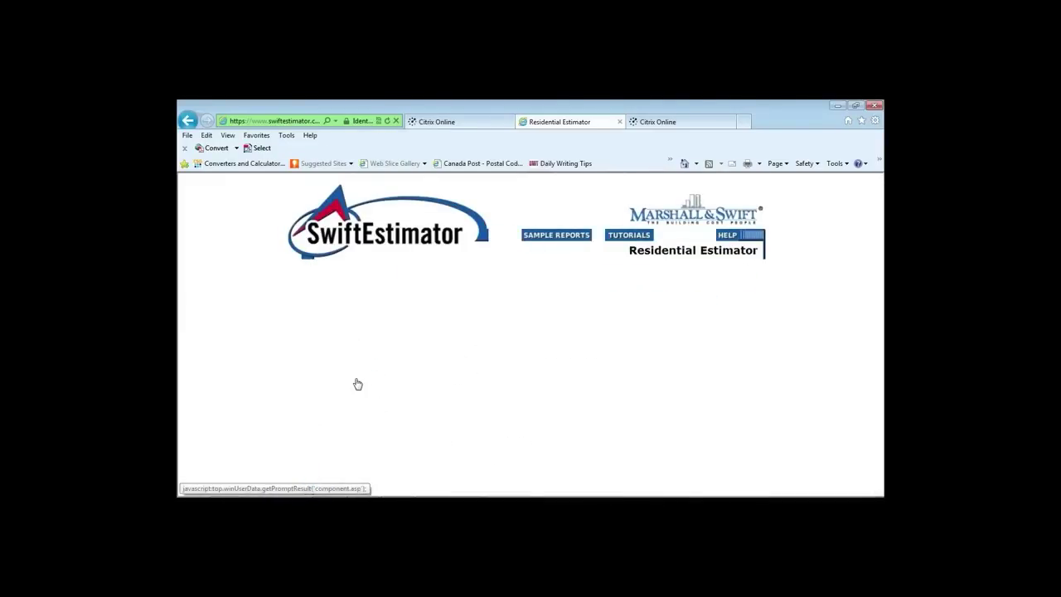
pyautogui.scroll(-1, 788, 332)
pyautogui.scroll(-4, 789, 315)
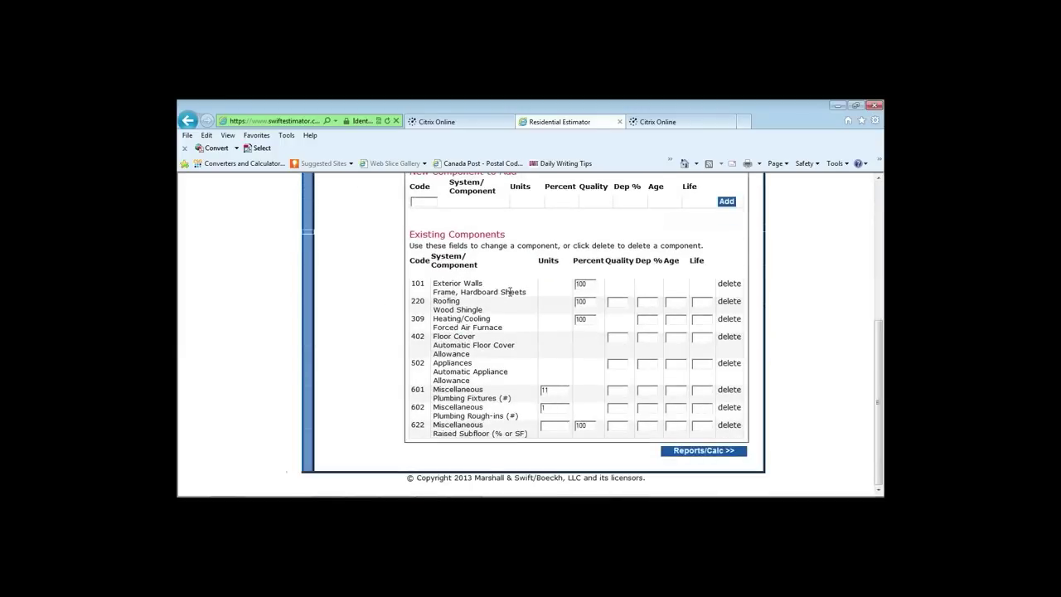
pyautogui.click(729, 283)
# Add the exterior walls component 109: Frame, Stucco at 100 percent
pyautogui.scroll(3, 738, 287)
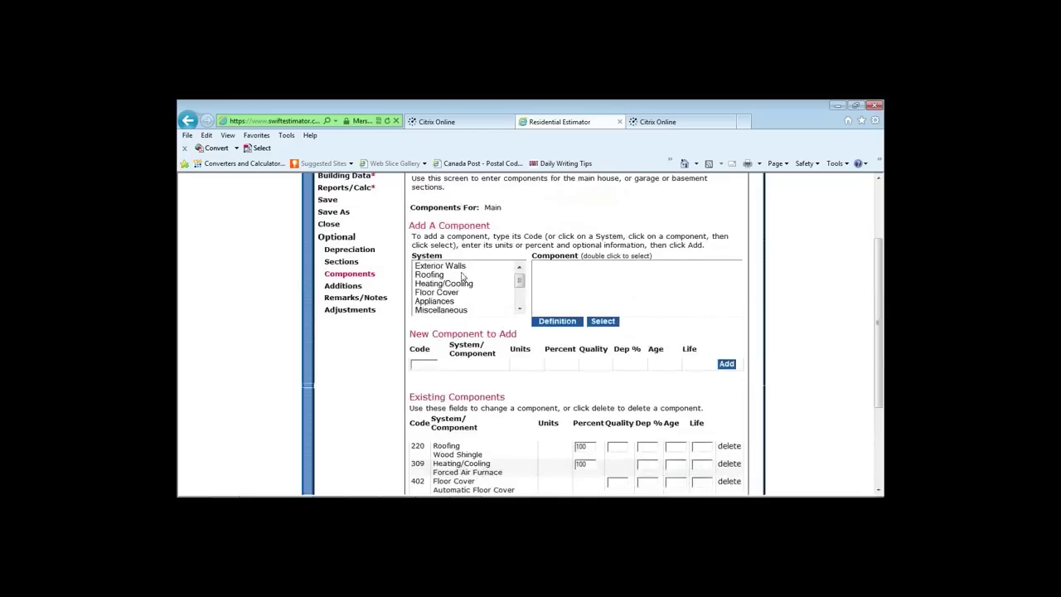
pyautogui.click(450, 266)
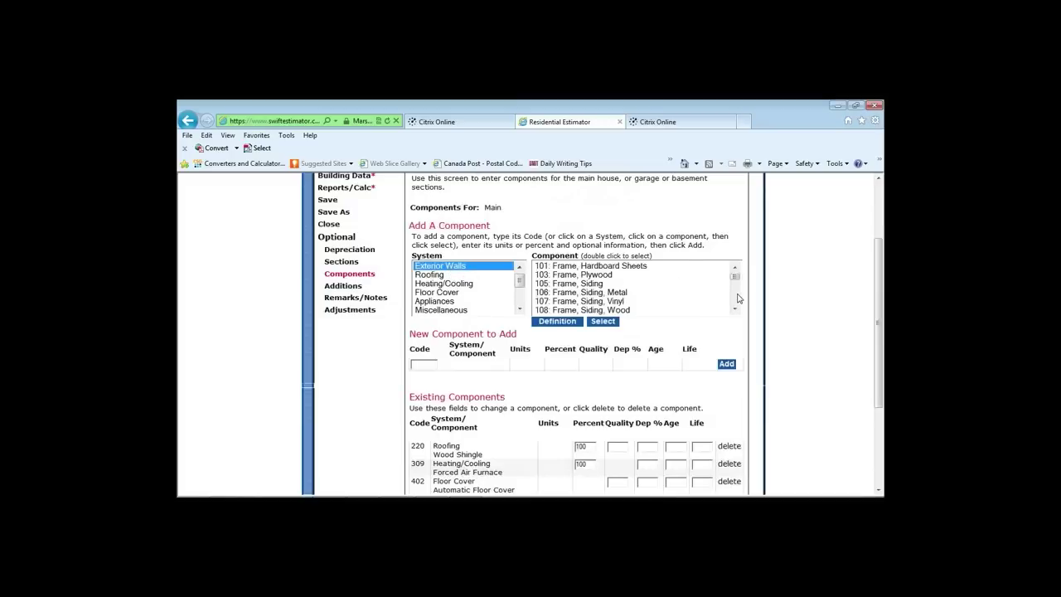
pyautogui.scroll(-2, 738, 299)
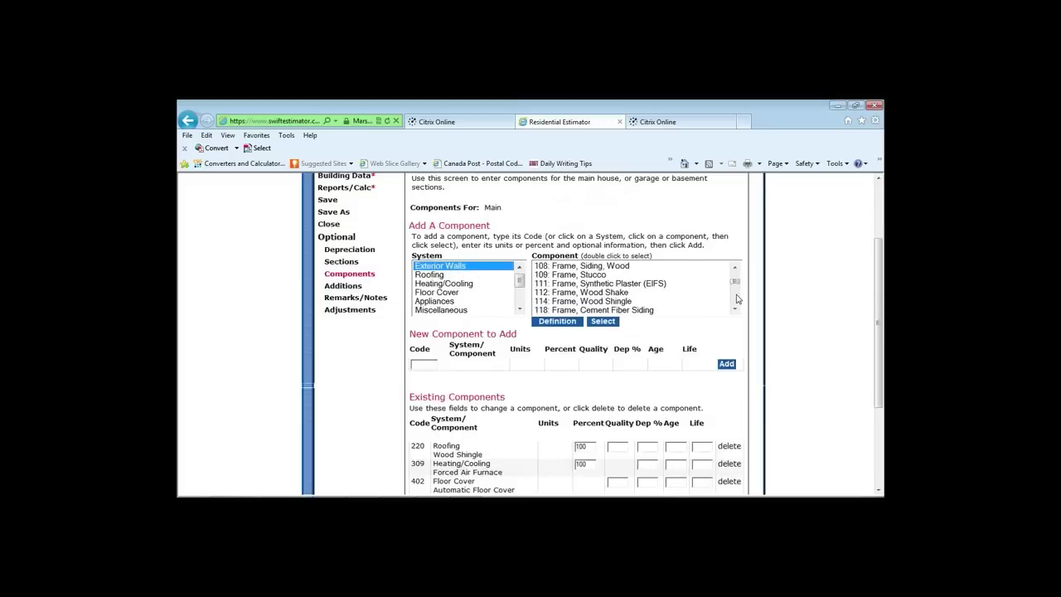
pyautogui.click(582, 275)
pyautogui.doubleClick(581, 275)
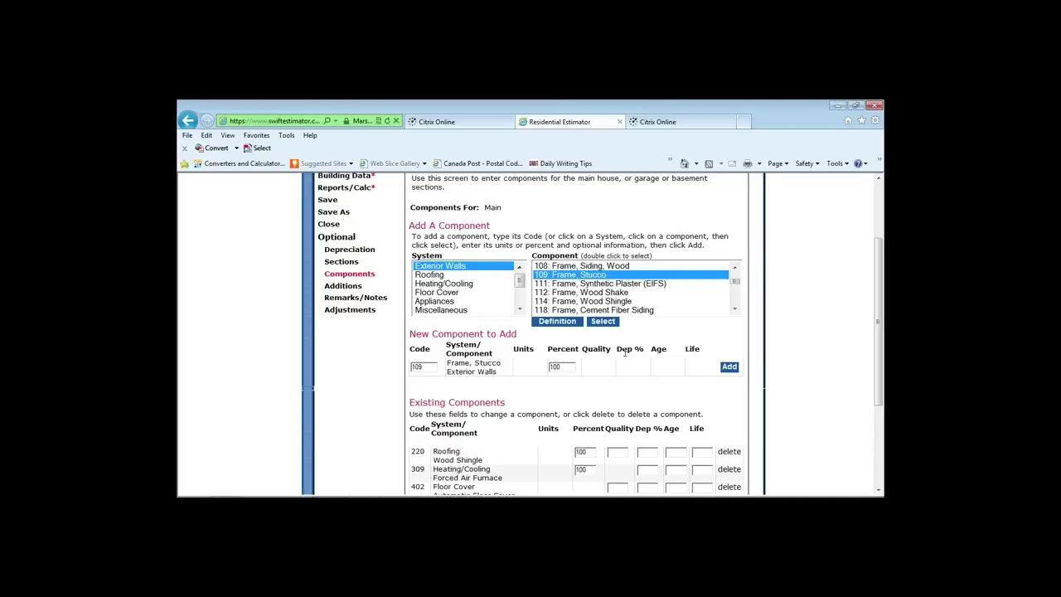
pyautogui.click(729, 366)
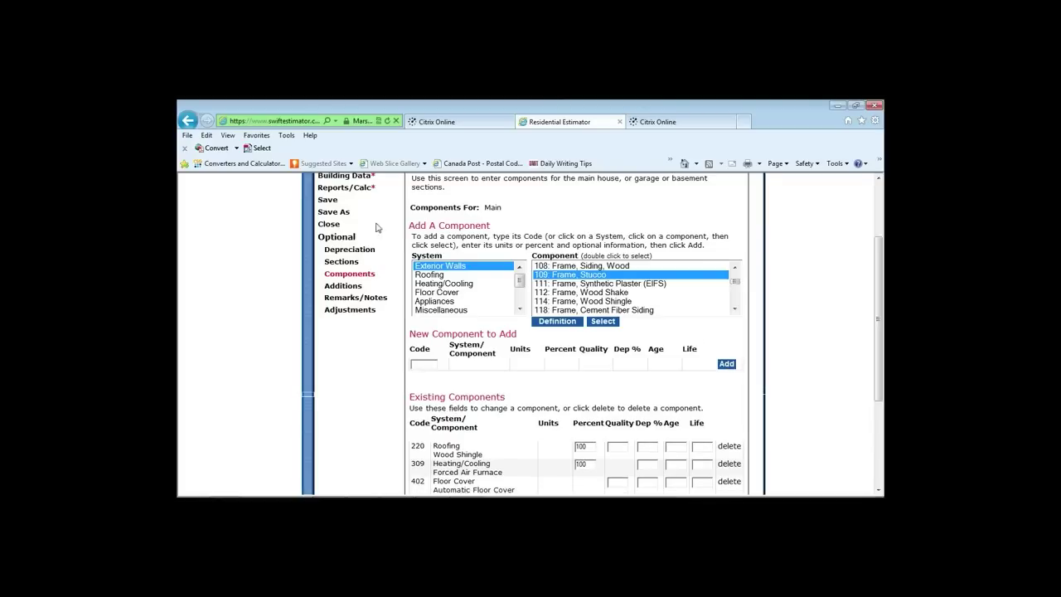
# Calculate the estimate with the stucco walls, accept the charges, and examine the Short Report's cost data
pyautogui.click(358, 189)
pyautogui.click(707, 304)
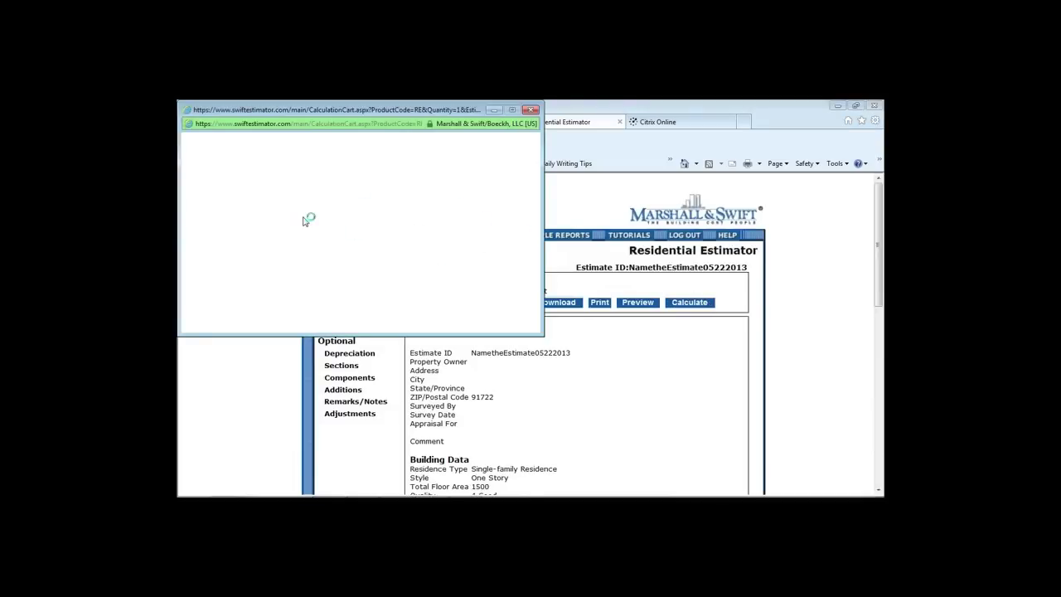
pyautogui.click(296, 279)
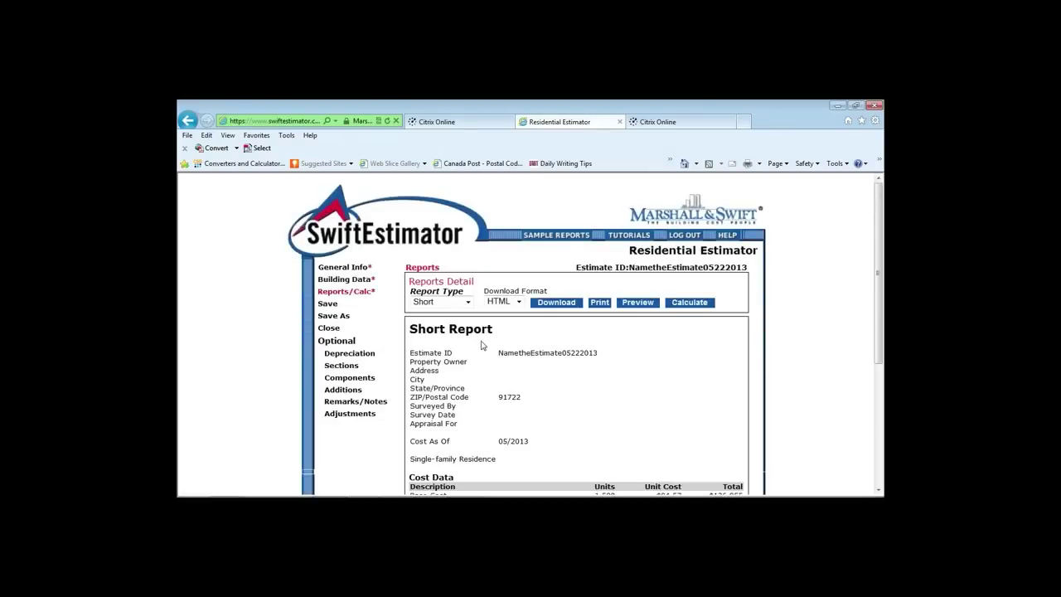
pyautogui.scroll(-1, 483, 346)
pyautogui.scroll(-2, 483, 346)
pyautogui.scroll(1, 483, 345)
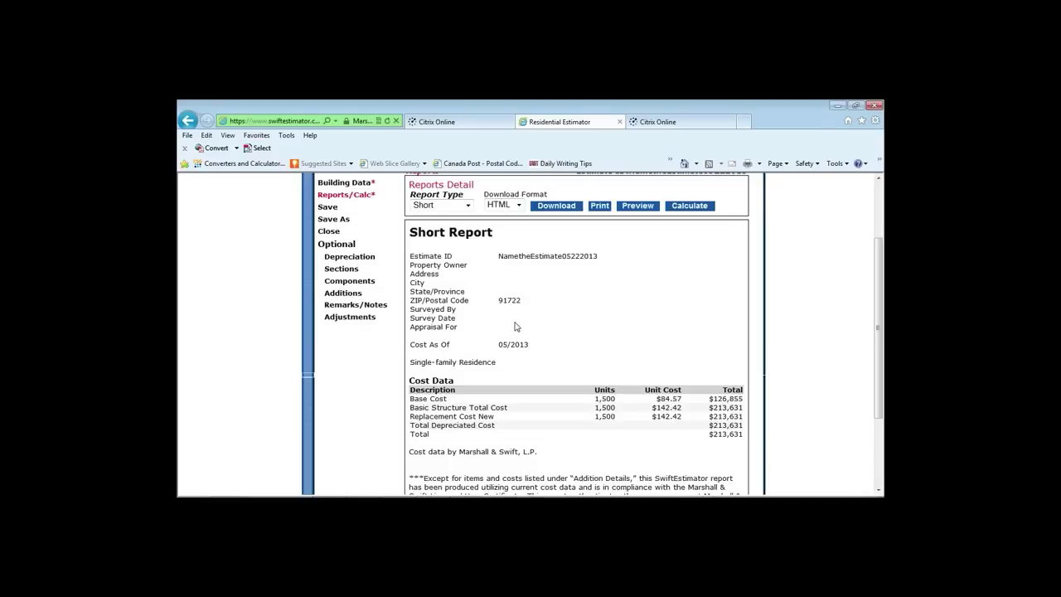
pyautogui.scroll(1, 516, 329)
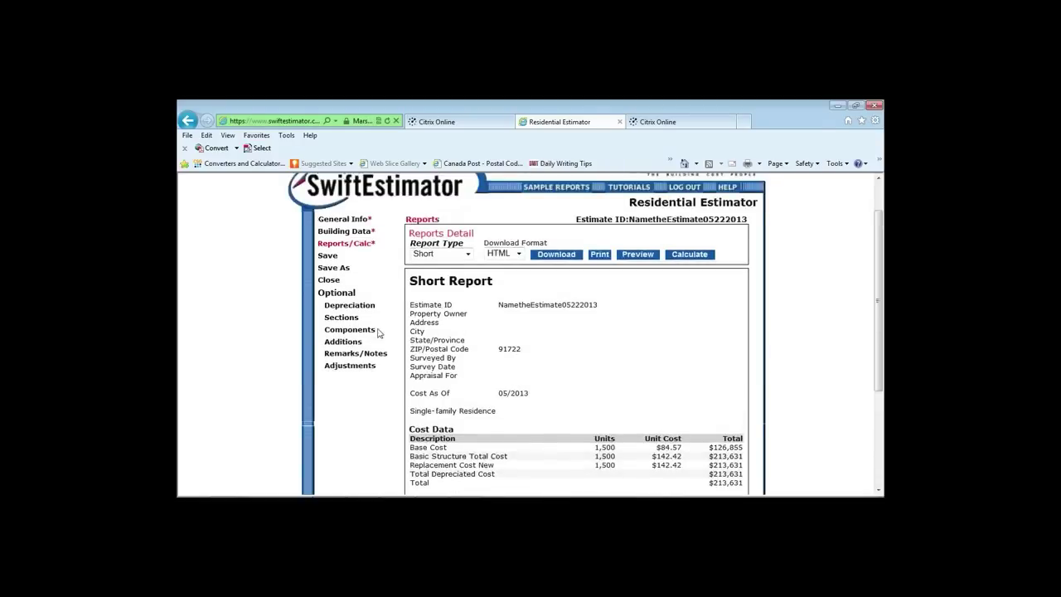
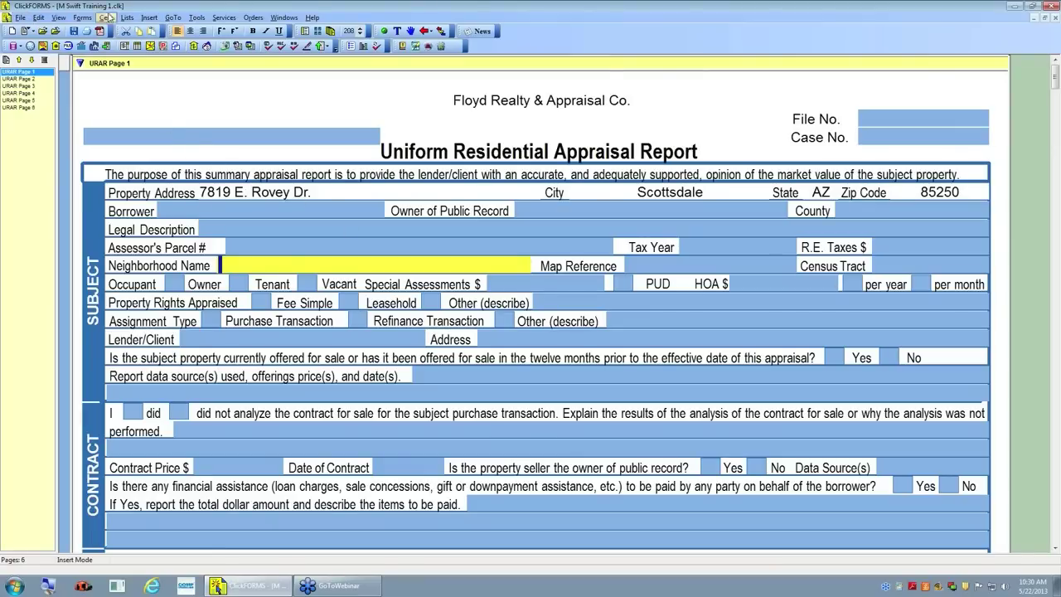
pyautogui.click(233, 17)
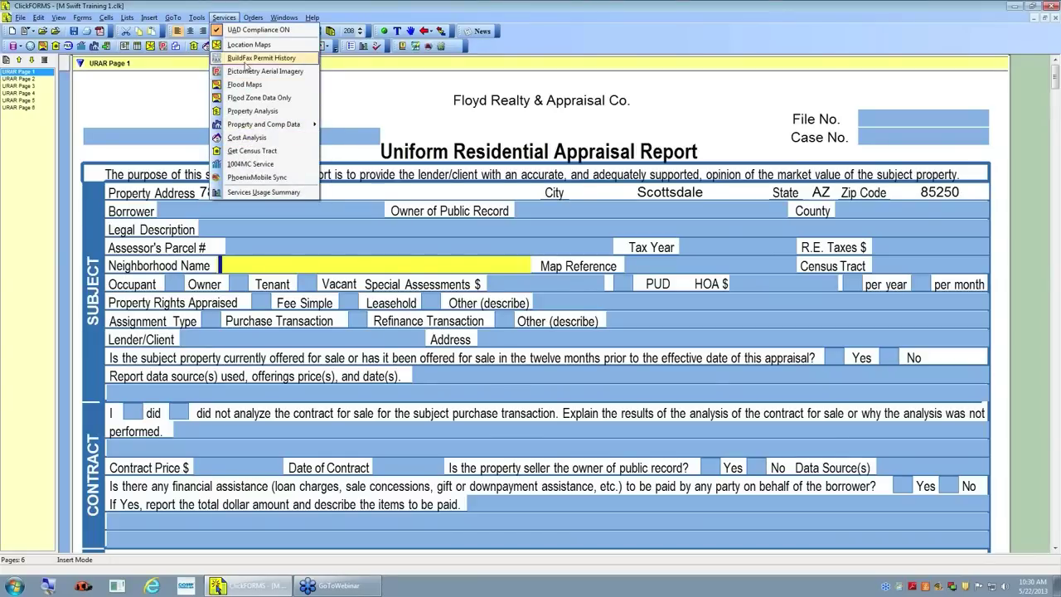
pyautogui.click(248, 139)
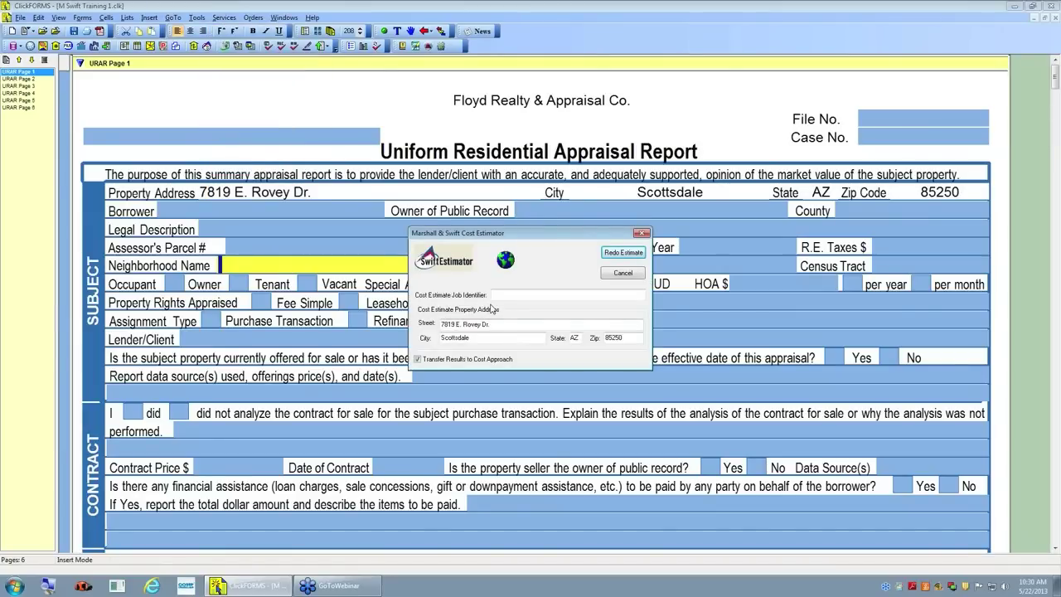
pyautogui.click(623, 274)
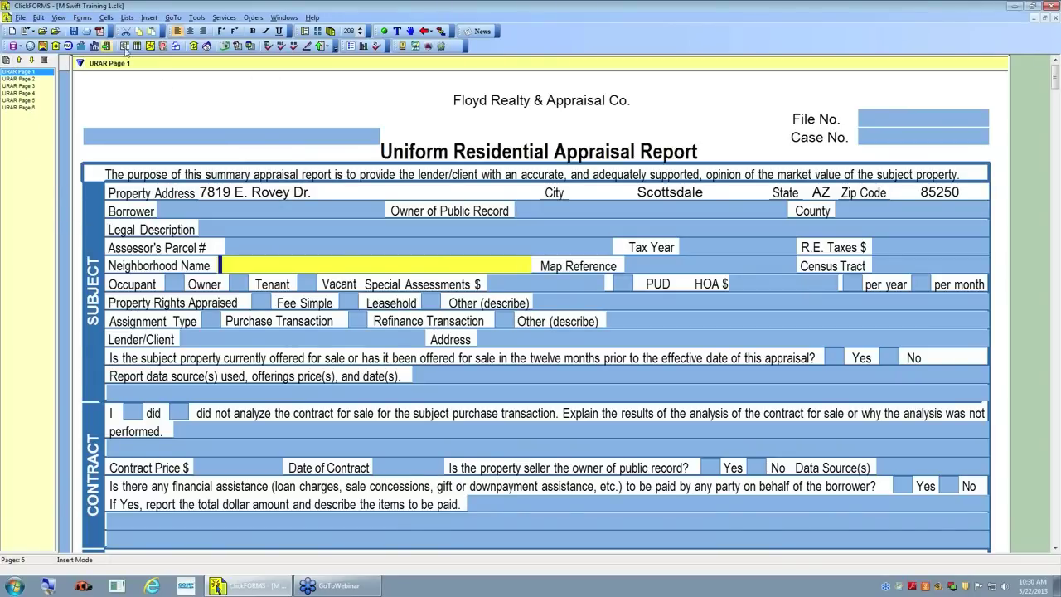
# Open the Marshall & Swift cost analysis for the appraisal, enter the job identifier MS Training 02, and redo the estimate
pyautogui.click(207, 46)
pyautogui.click(418, 358)
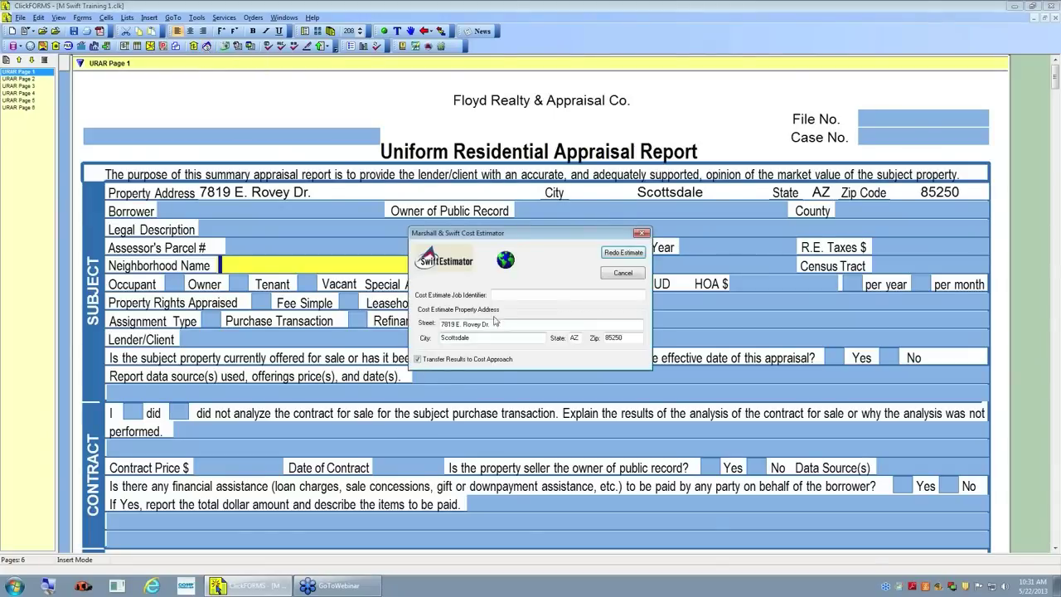
pyautogui.click(525, 294)
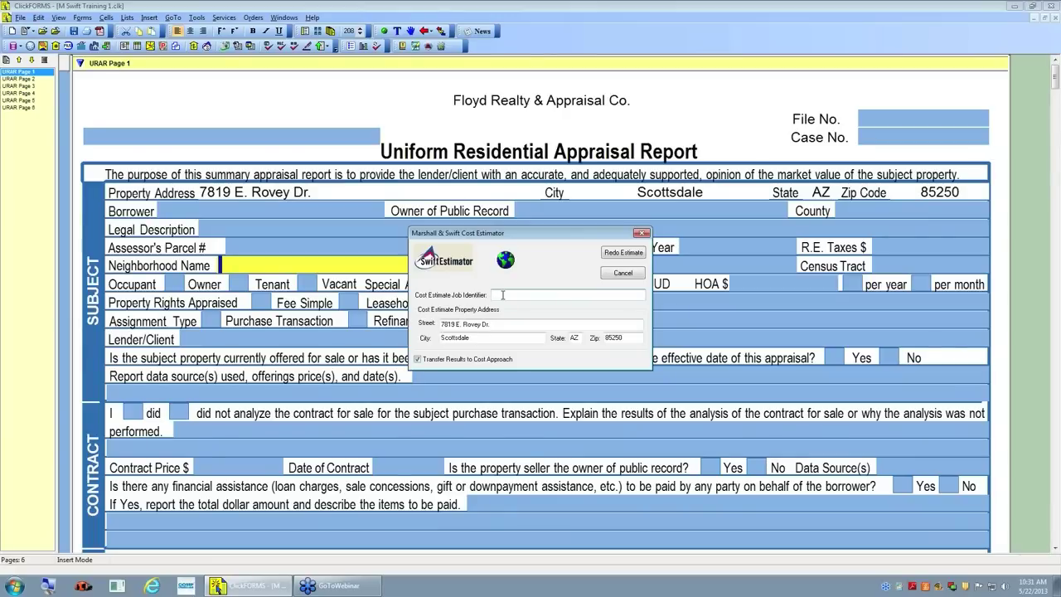
pyautogui.write('MS')
pyautogui.write('Training 02')
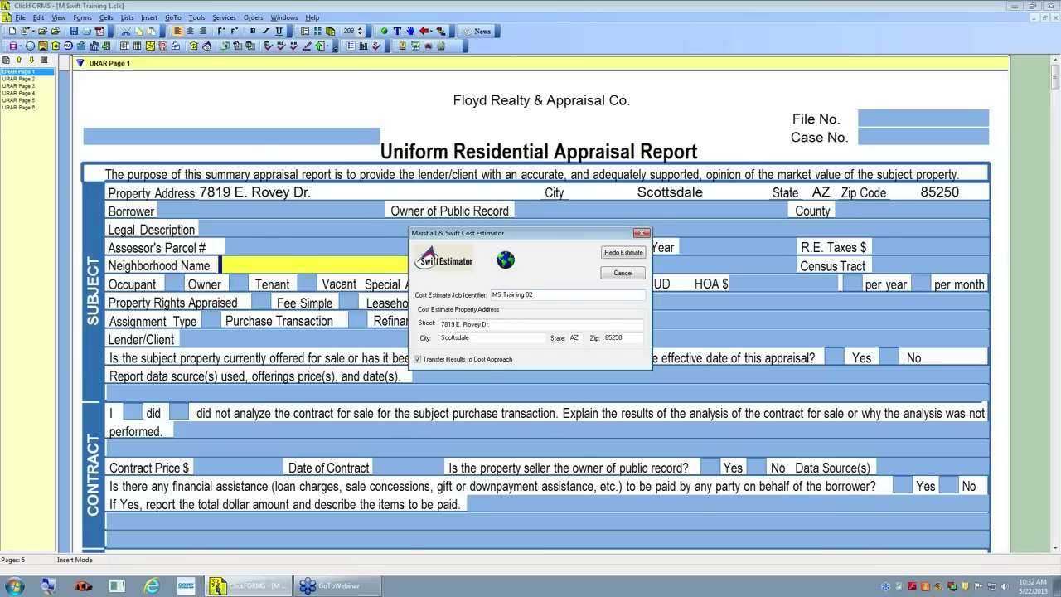
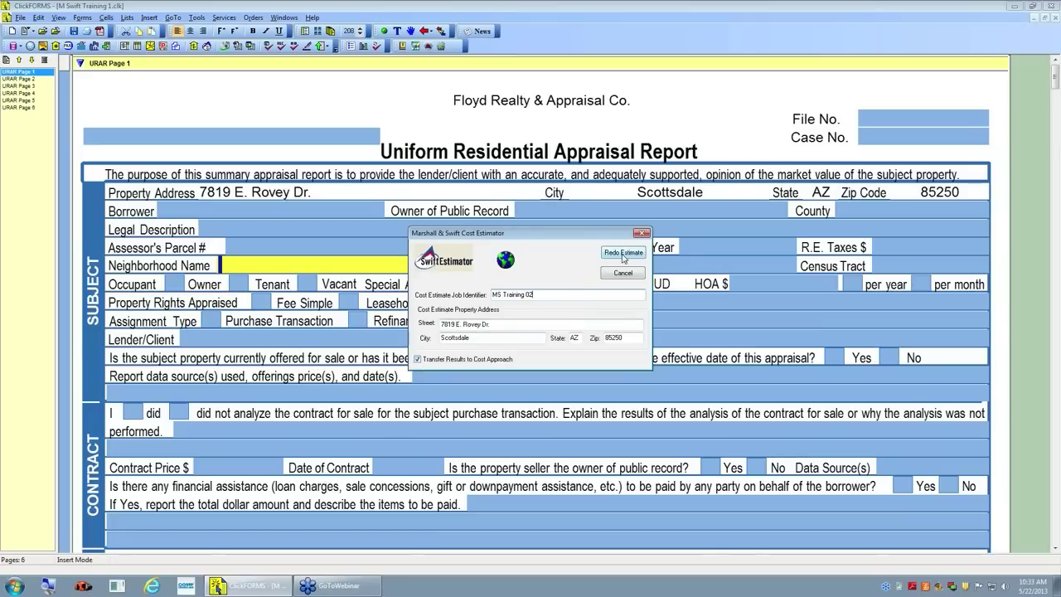
pyautogui.click(623, 253)
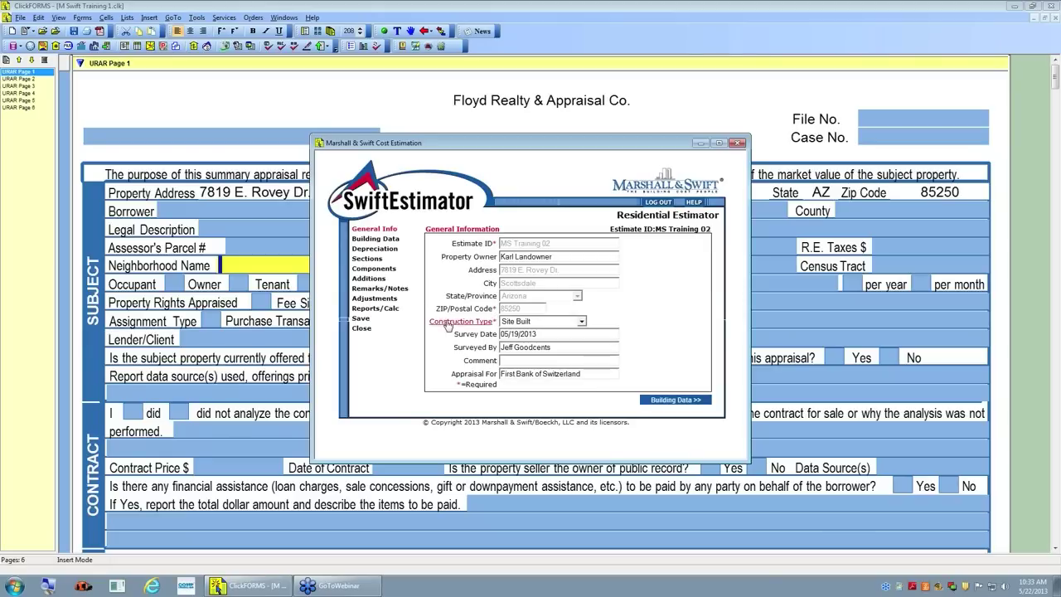
# Review the MS Training 02 Data Entry Report, and calculate the estimate to view its Standard Report
pyautogui.click(382, 312)
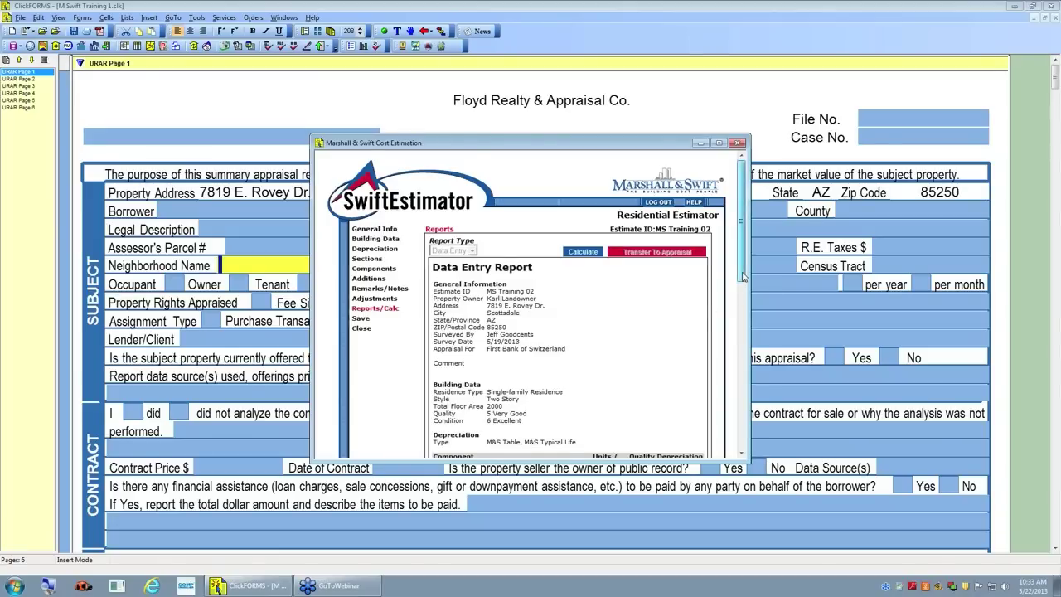
pyautogui.scroll(-5, 743, 277)
pyautogui.scroll(5, 743, 277)
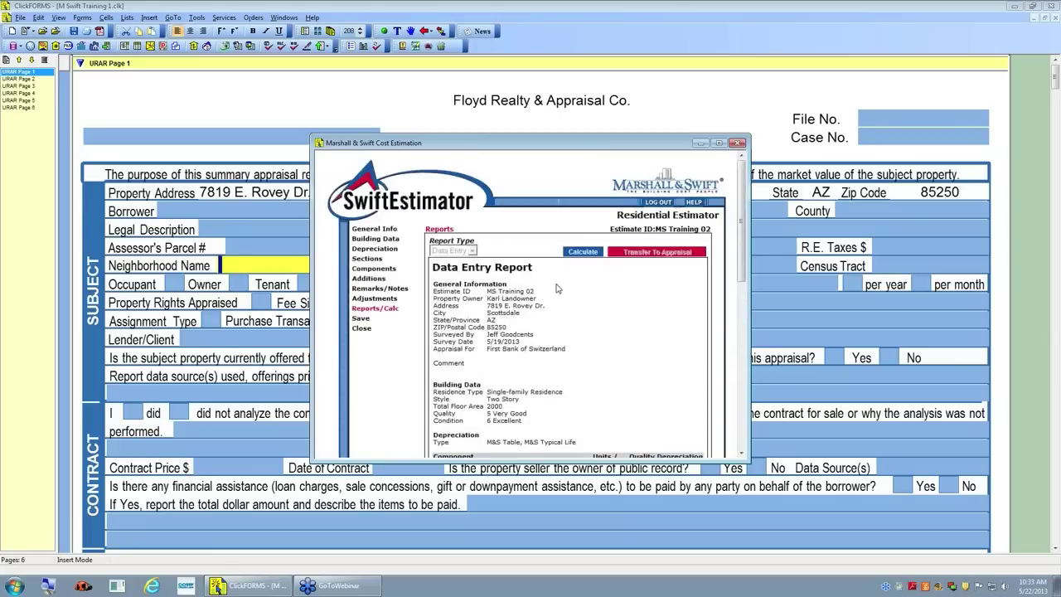
pyautogui.click(582, 253)
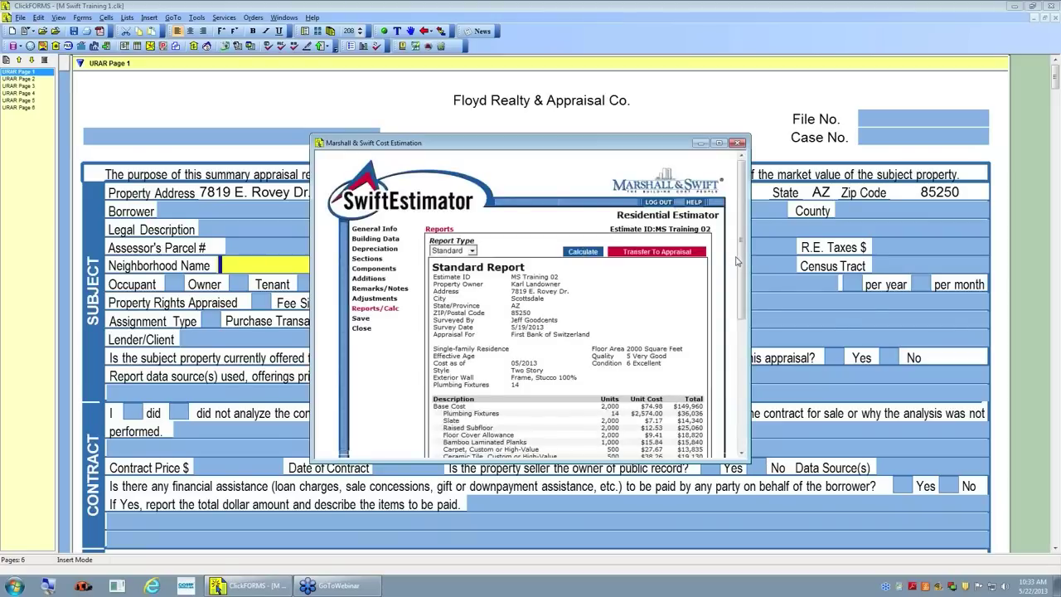
pyautogui.moveTo(740, 262); pyautogui.dragTo(655, 242)
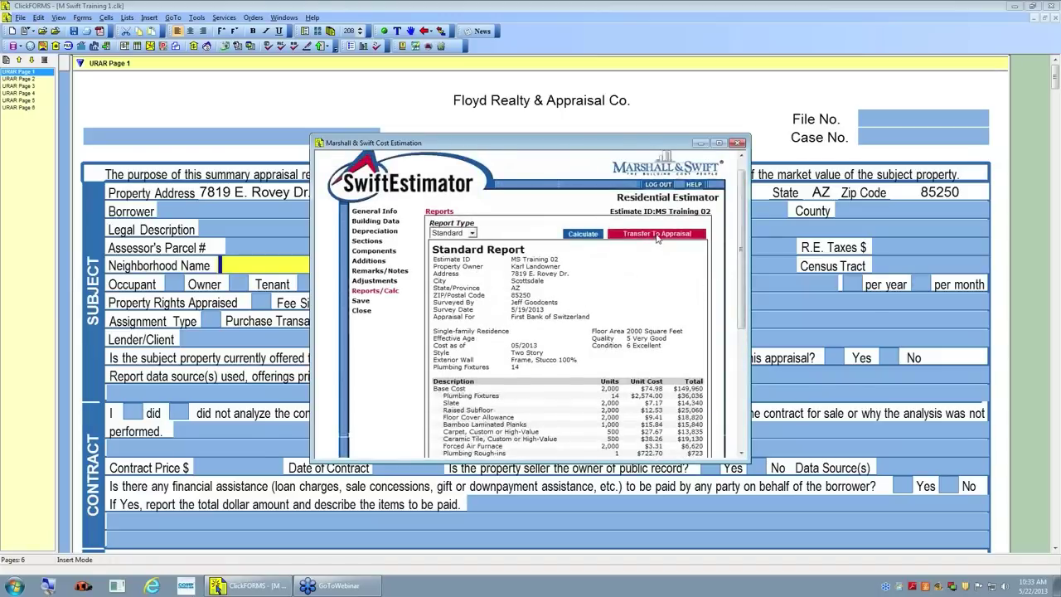
# Transfer the MS Training 02 estimate to the appraisal and dismiss the notice about modifying the cost estimate
pyautogui.click(657, 235)
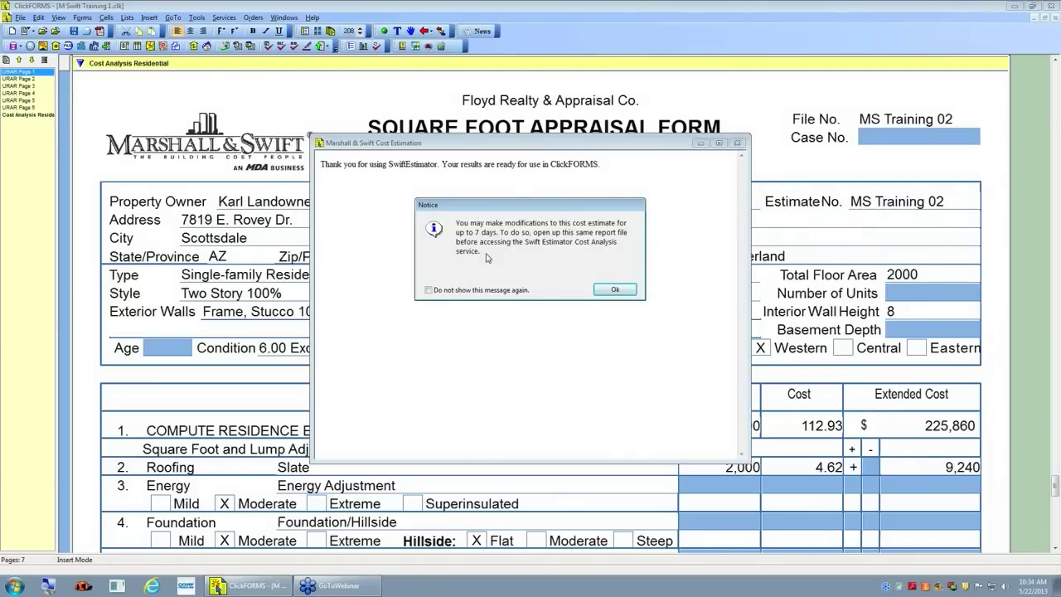
pyautogui.click(615, 289)
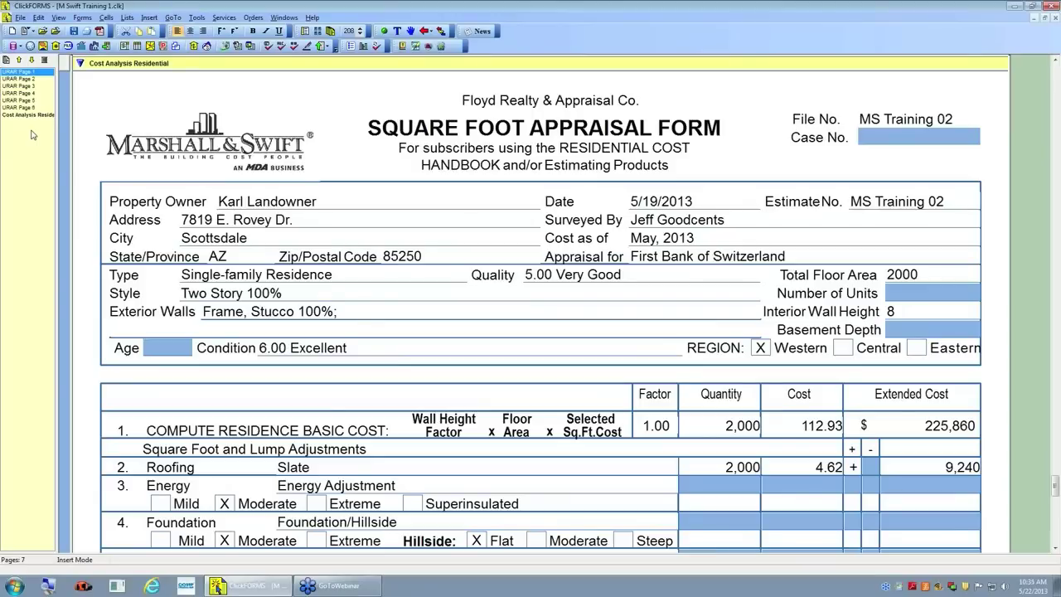
# Review the transferred figures in the Cost Approach section of URAR Page 3 and the cost lines of the Cost Analysis Residential form
pyautogui.click(26, 87)
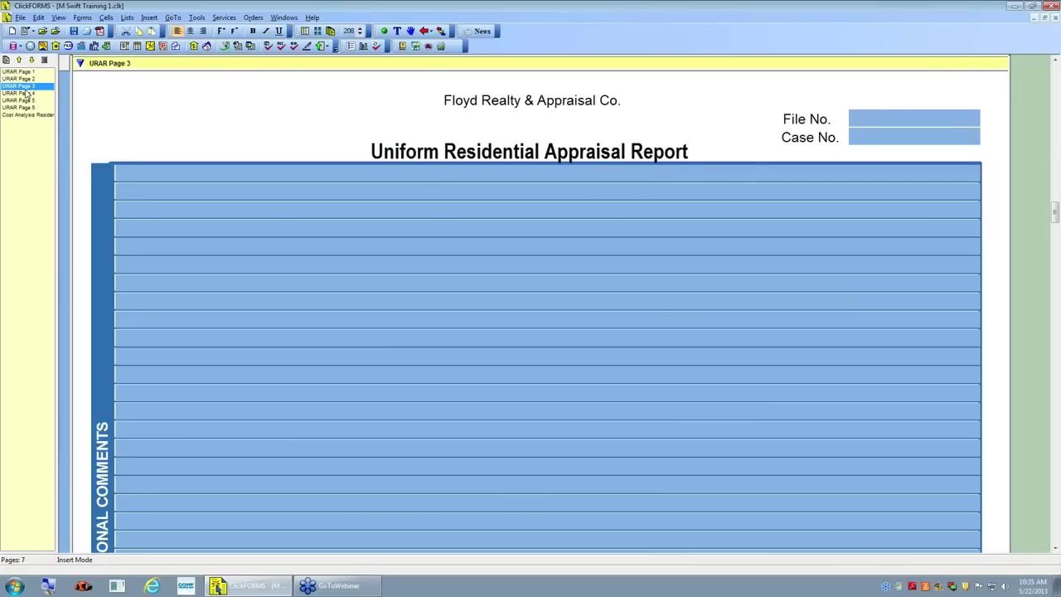
pyautogui.scroll(-10, 340, 345)
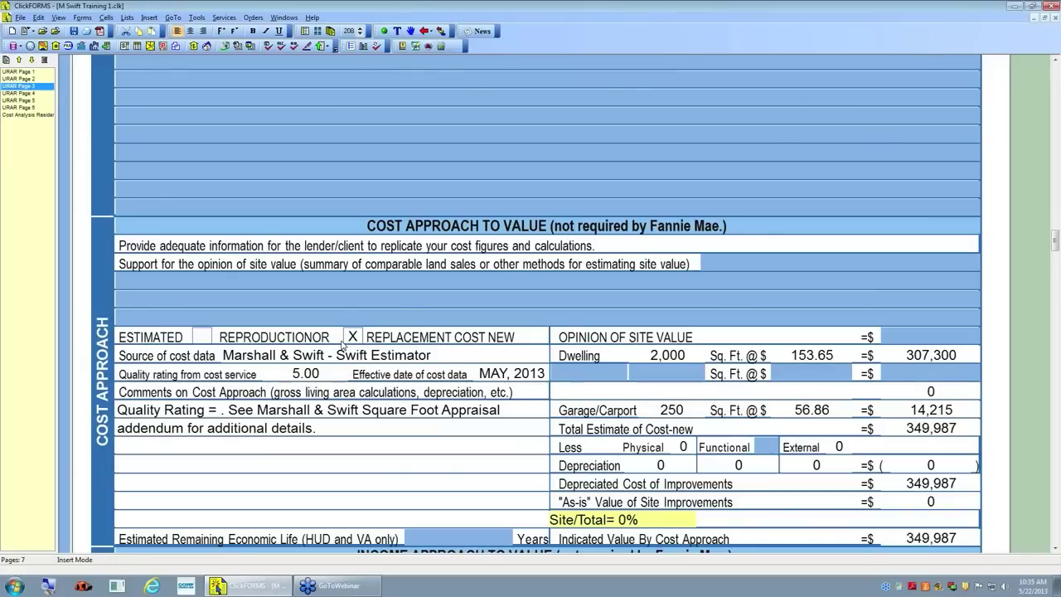
pyautogui.scroll(-1, 832, 334)
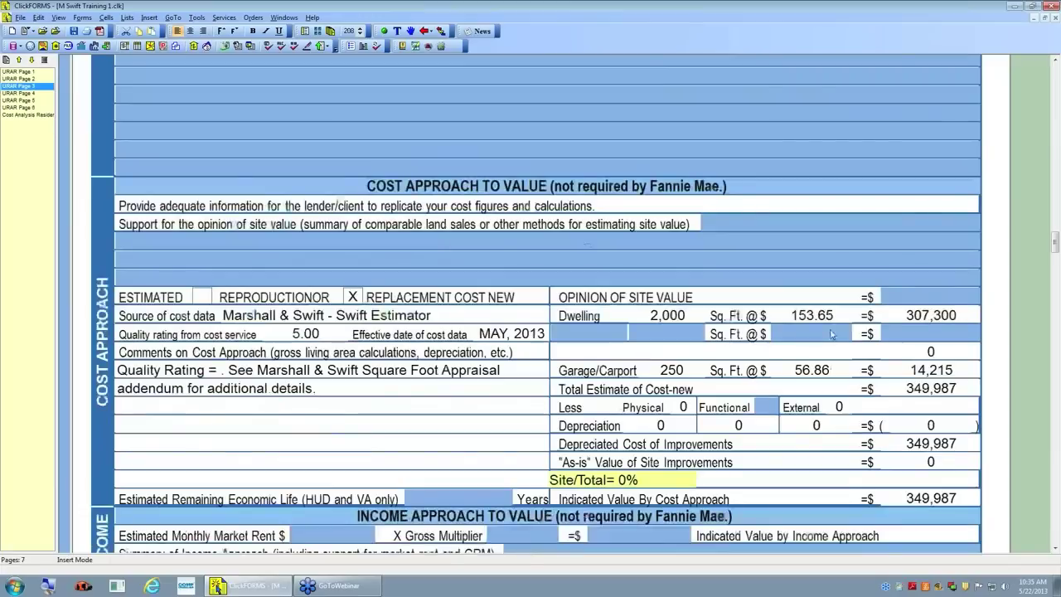
pyautogui.click(29, 115)
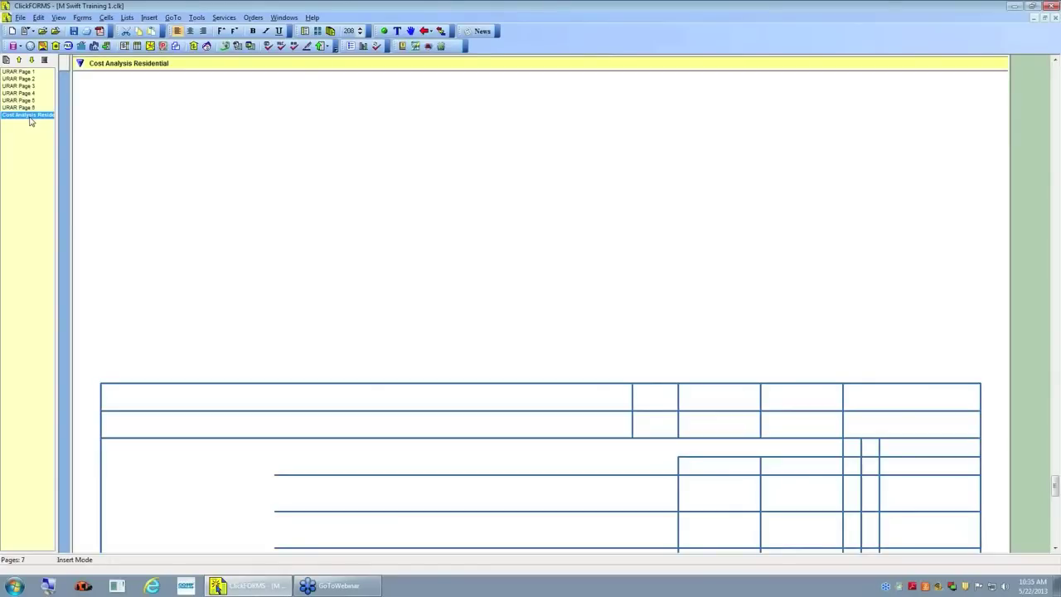
pyautogui.scroll(-3, 398, 351)
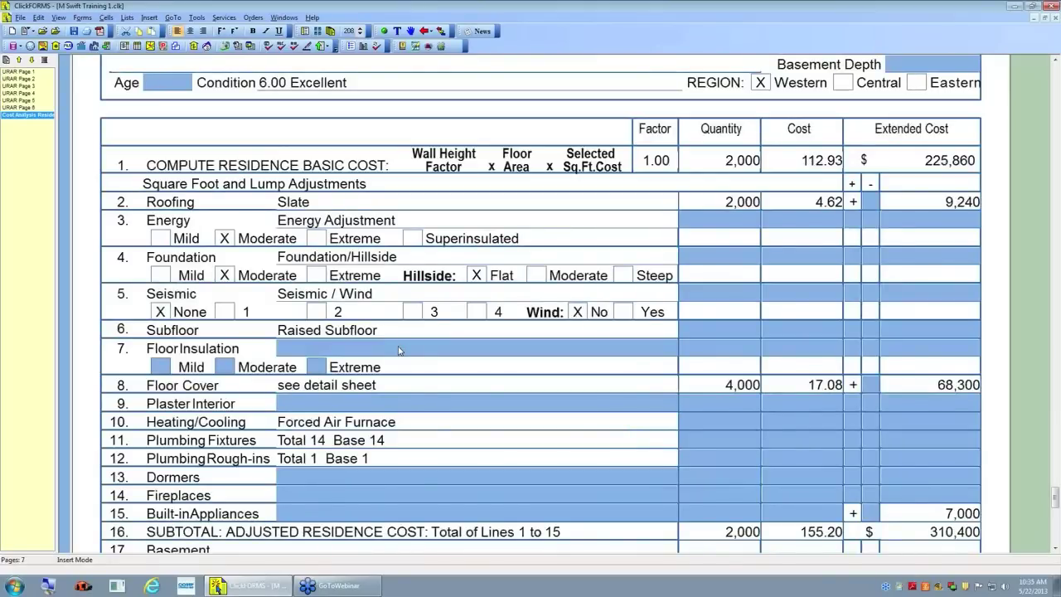
pyautogui.scroll(-3, 398, 350)
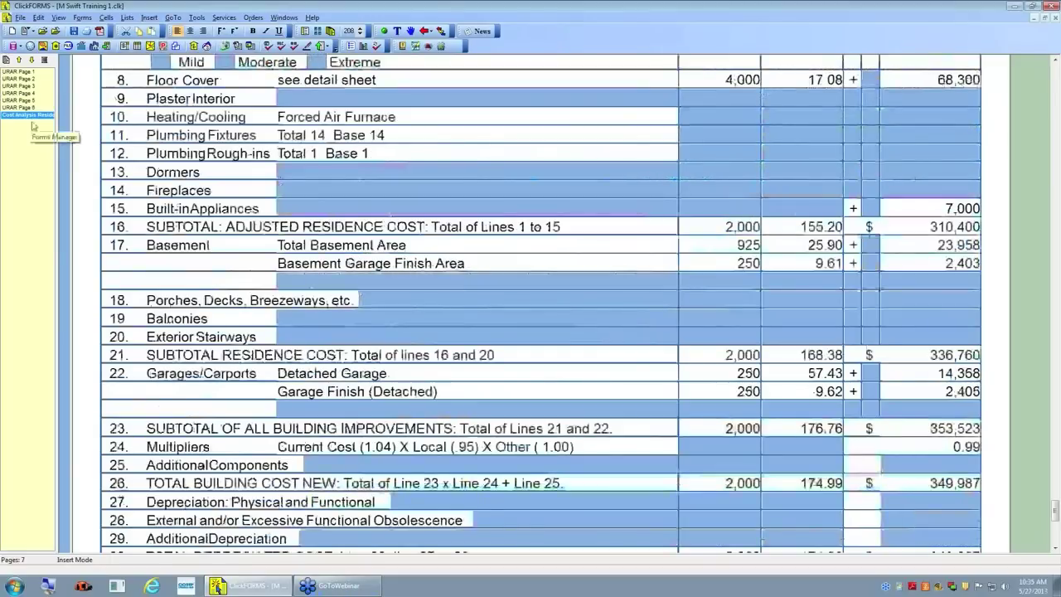